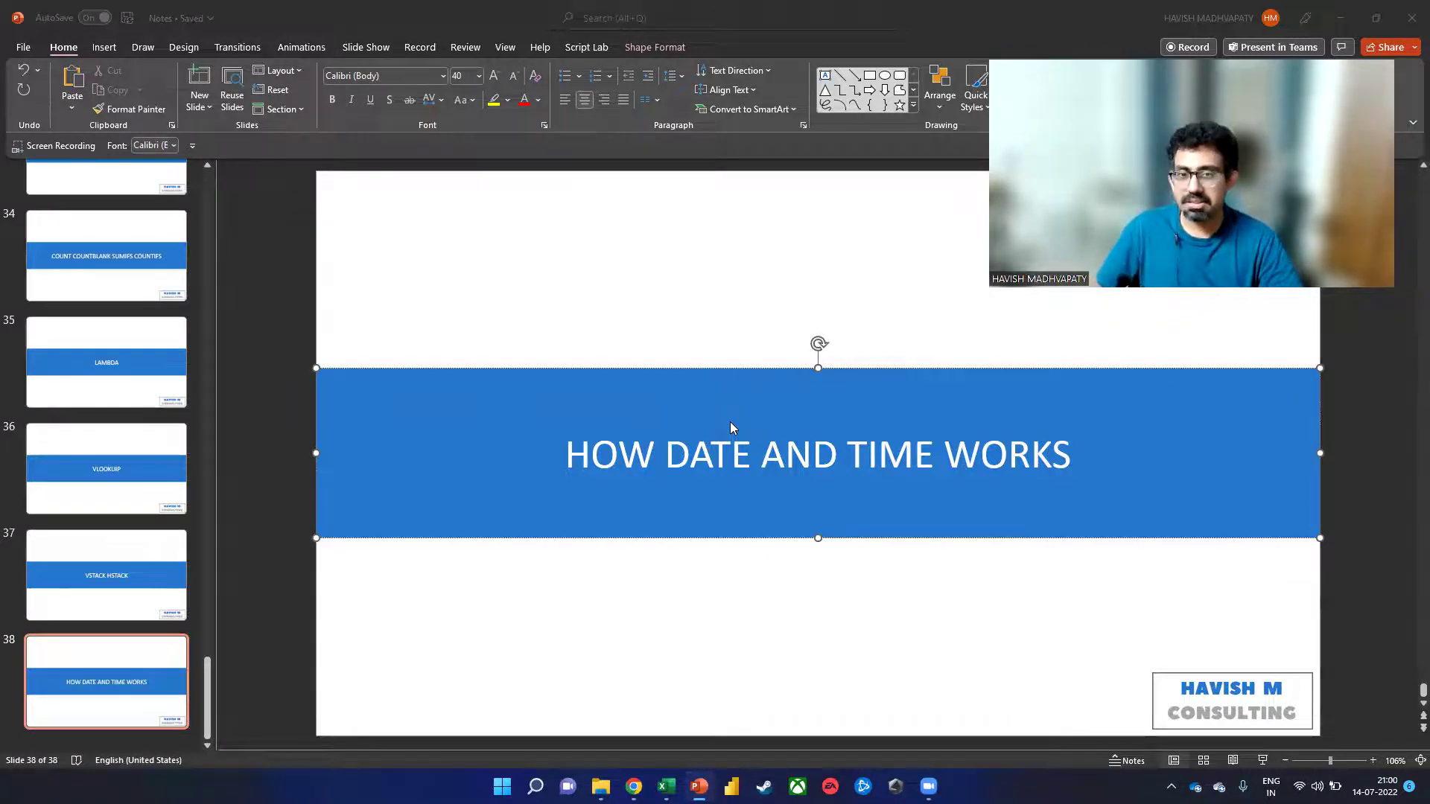
- Switch from the presentation to the HOW DATE AND TIME WORKS workbook in Excel
{"action": "key", "text": "alt+Tab"}
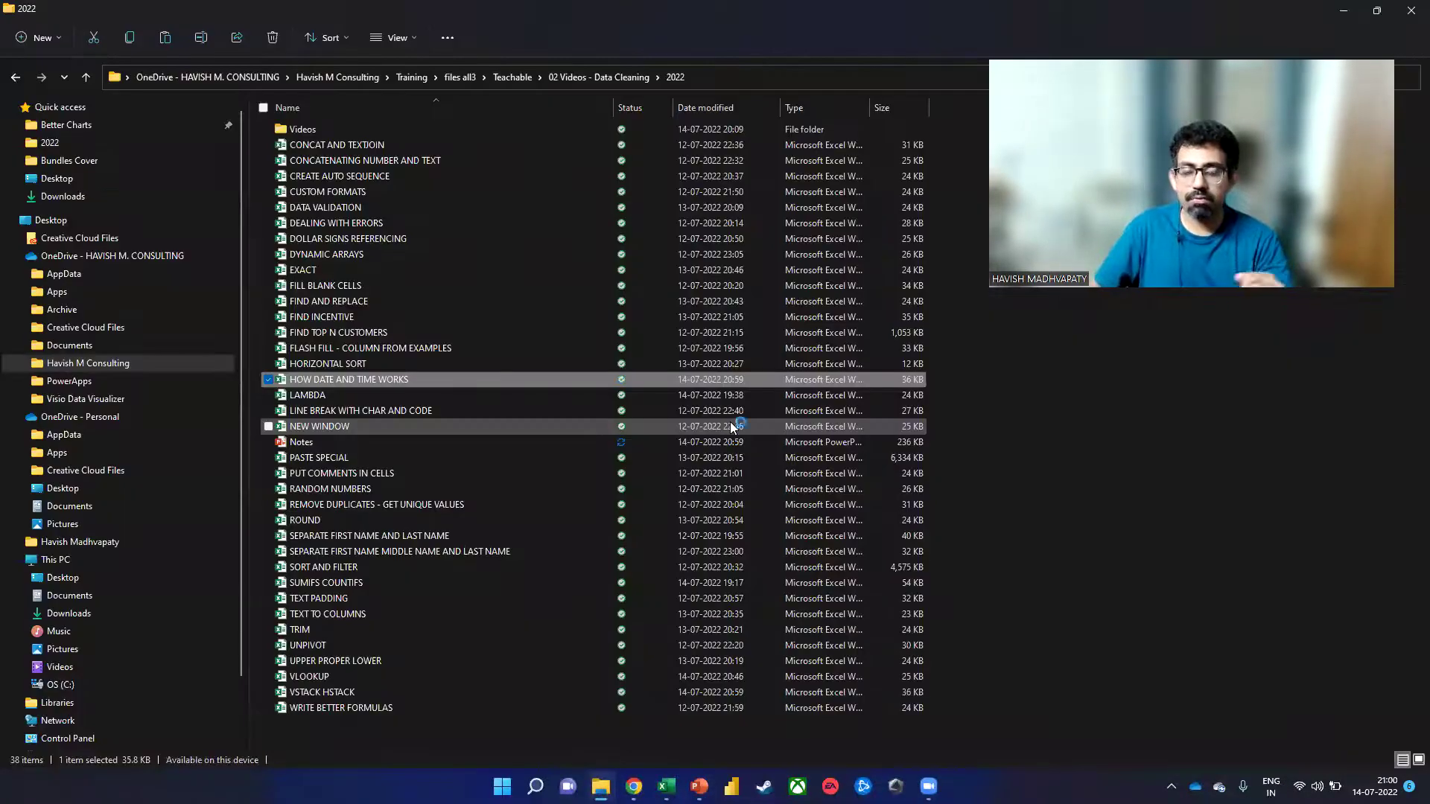
{"action": "key", "text": "alt+Tab"}
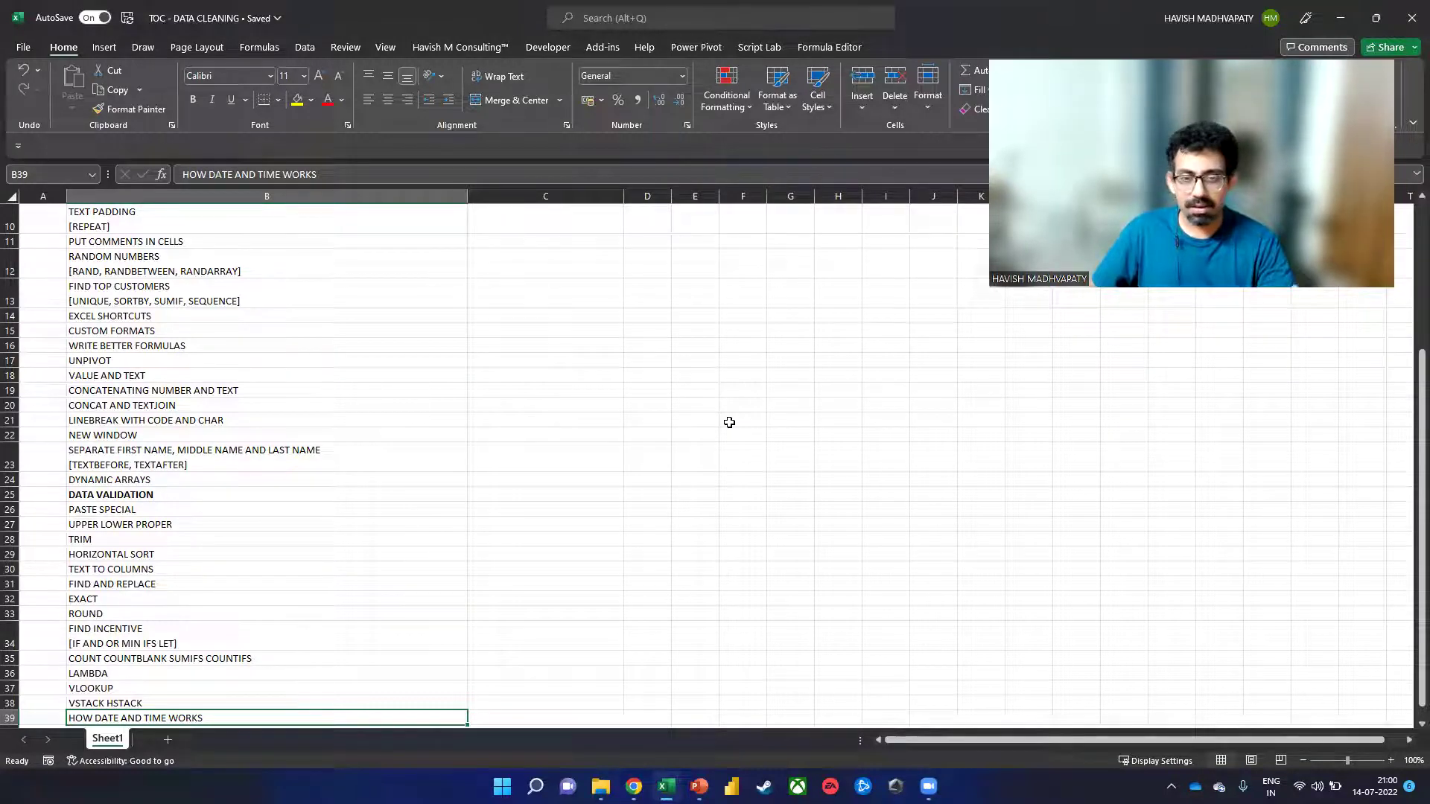
{"action": "key", "text": "alt+Tab"}
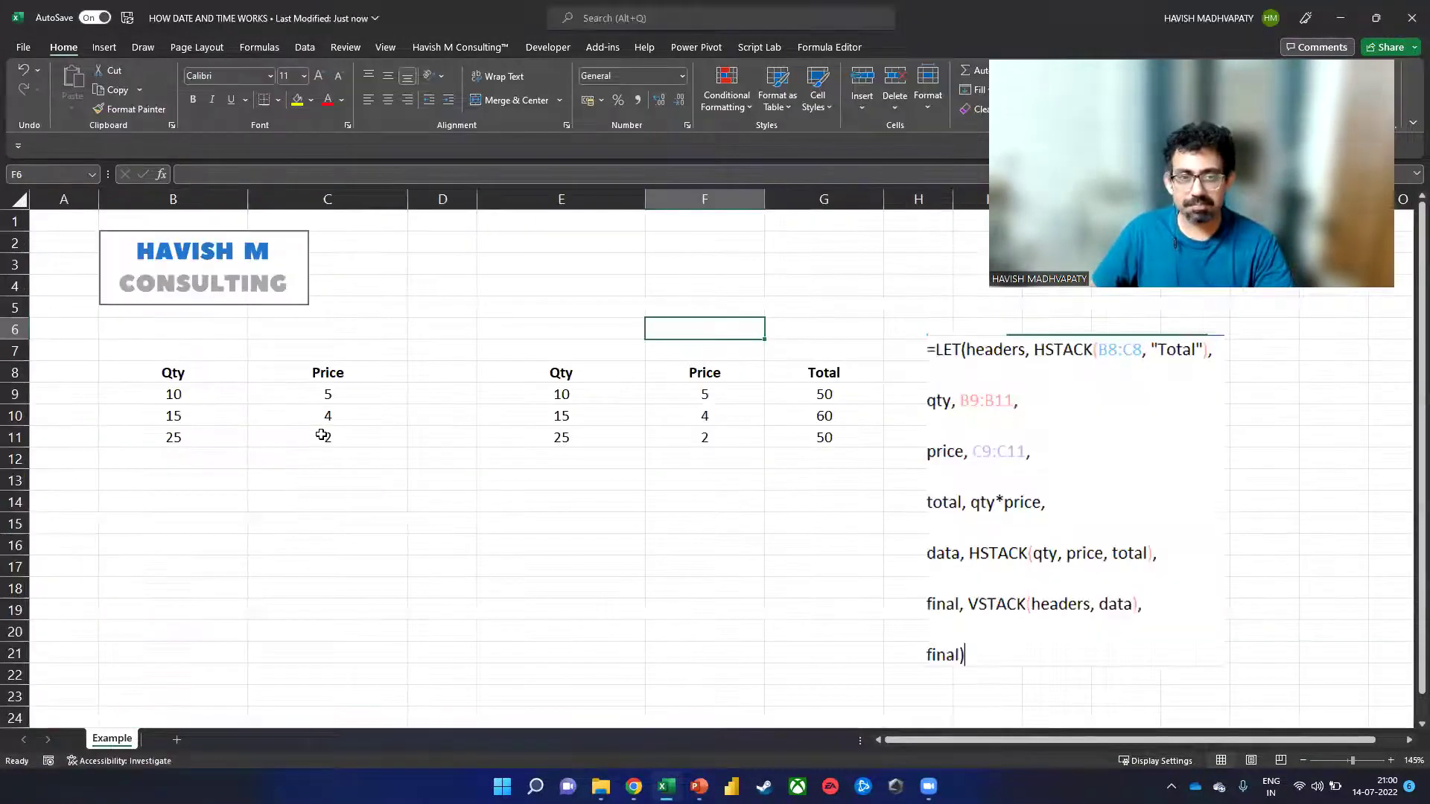
- Clear the old example block in B6:K21
{"action": "left_click", "coordinate": [238, 336]}
{"action": "left_click_drag", "start_coordinate": [239, 346], "coordinate": [1139, 661]}
{"action": "key", "text": "Delete"}
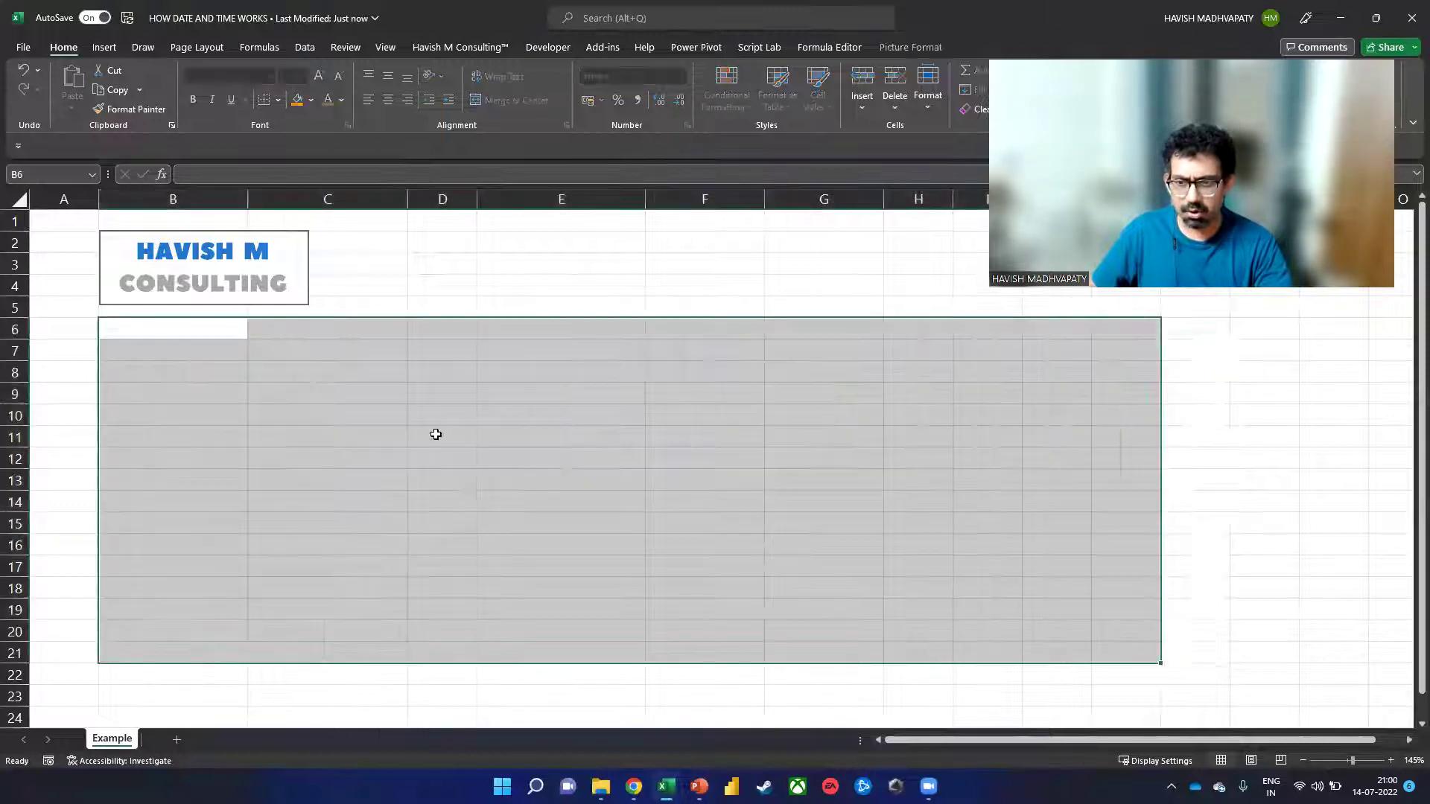
- Enter today's date, 14-07-2022, into cell B7
{"action": "left_click", "coordinate": [160, 354]}
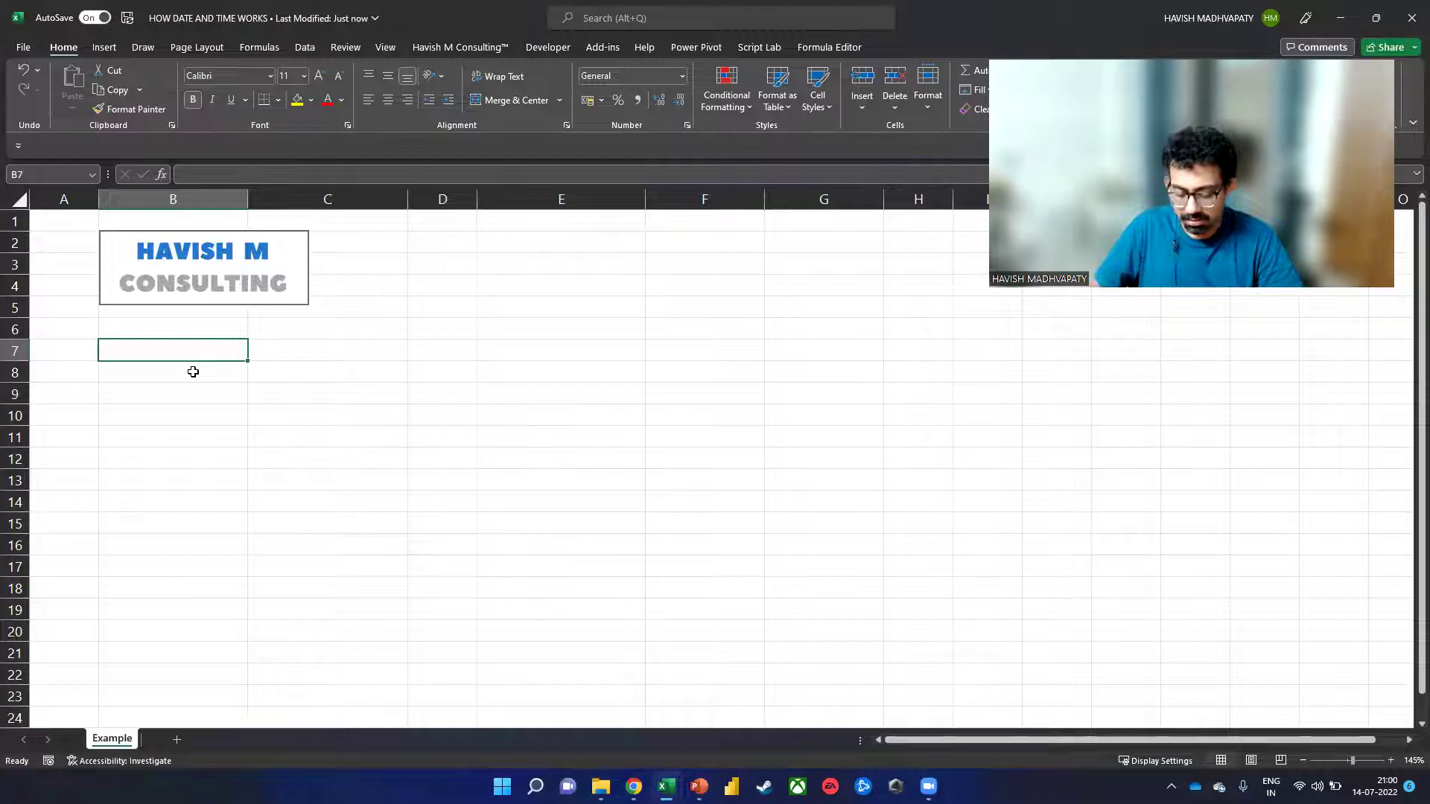
{"action": "type", "text": "="}
{"action": "key", "text": "Caps_Lock"}
{"action": "key", "text": "ctrl+semicolon"}
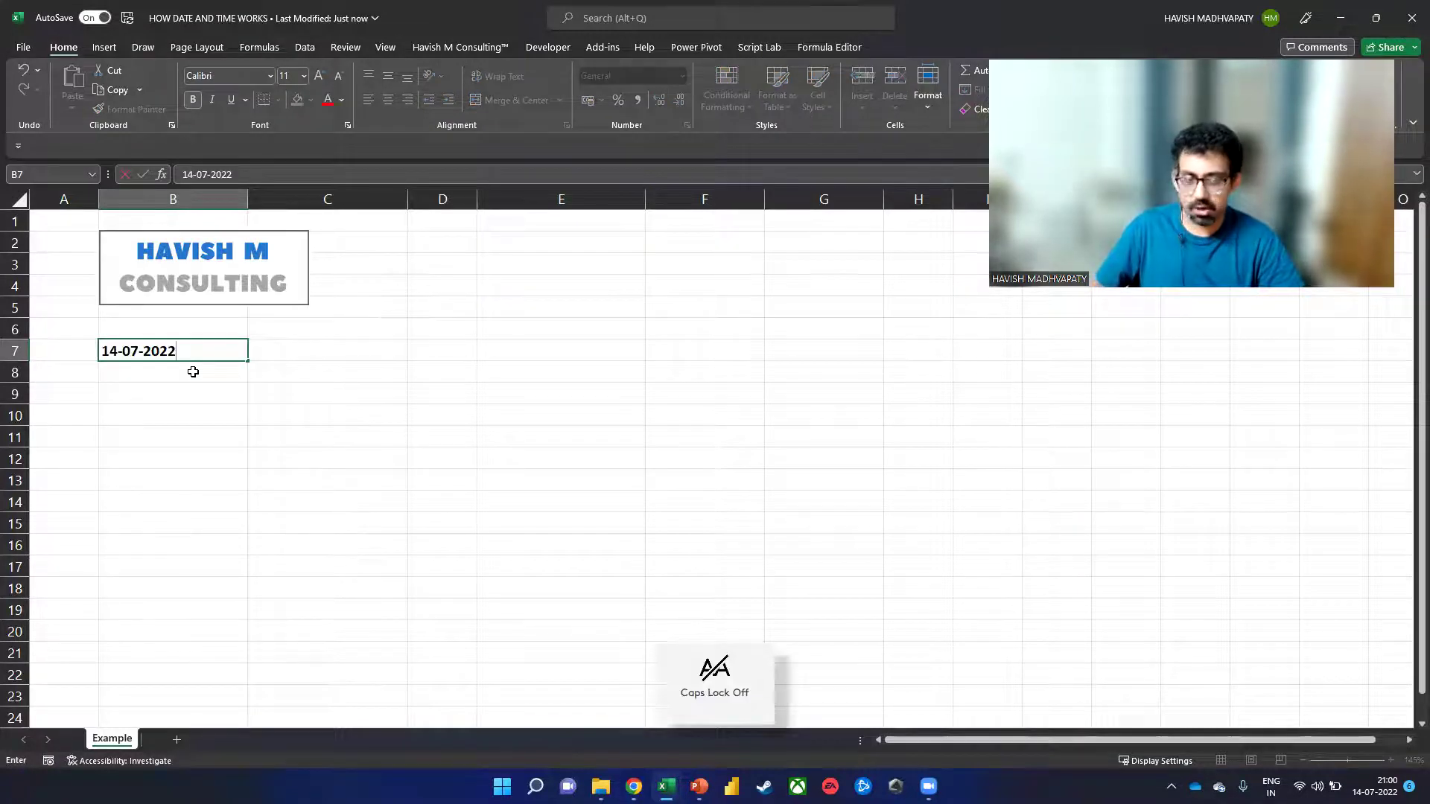
{"action": "key", "text": "ctrl+Return"}
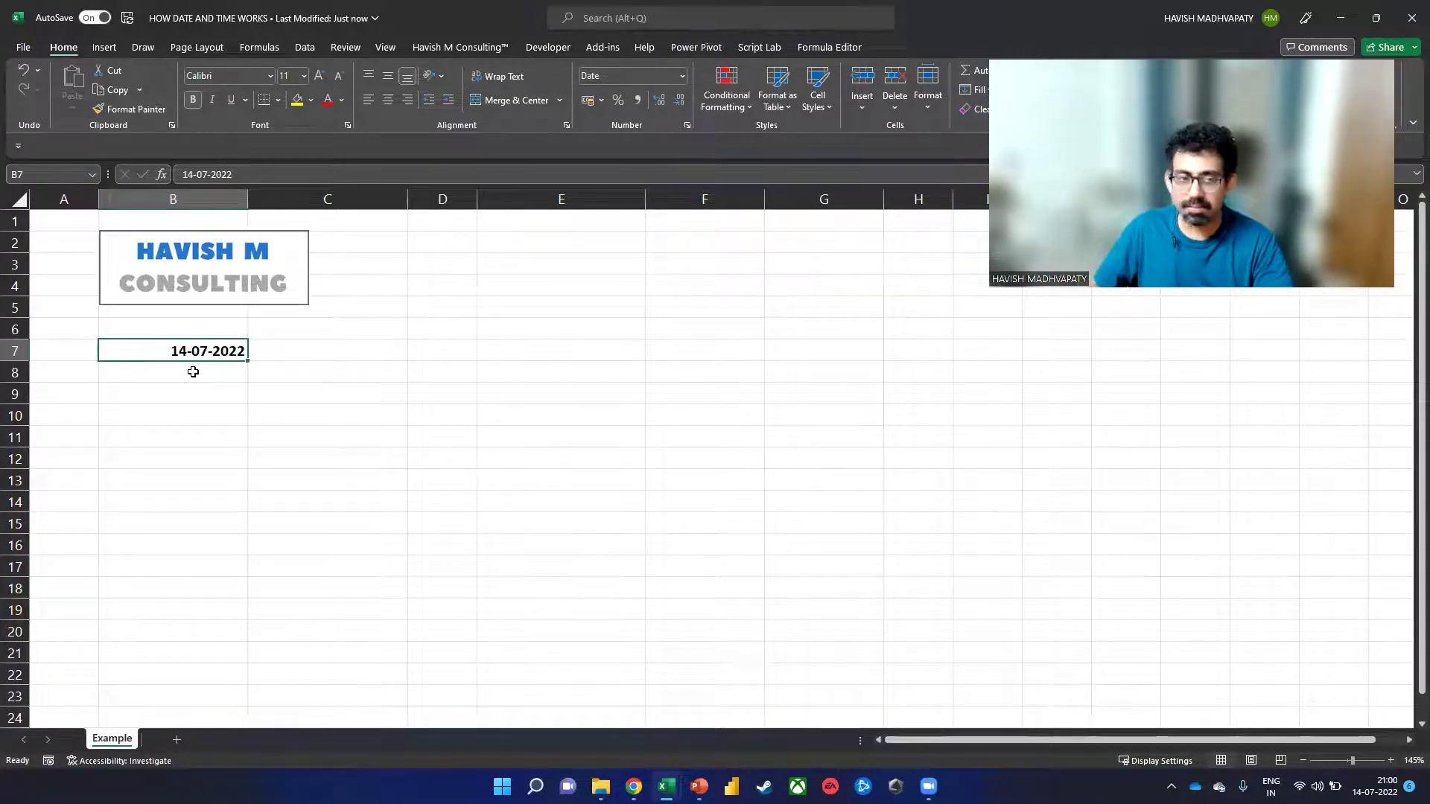
- Show B7 as General, then as Number 44756.00, and start typing 1 jan 1900
{"action": "left_click", "coordinate": [681, 77]}
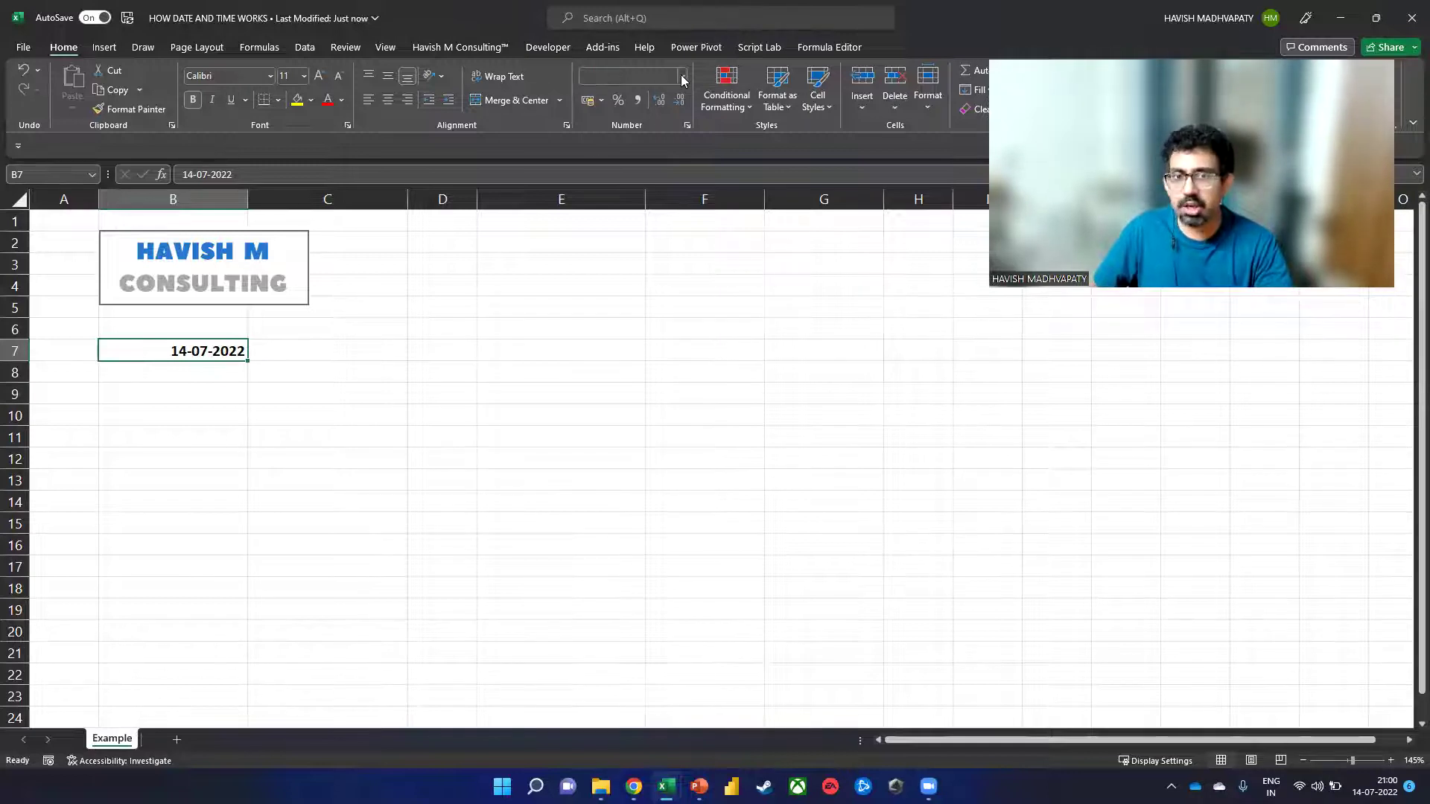
{"action": "left_click", "coordinate": [676, 94]}
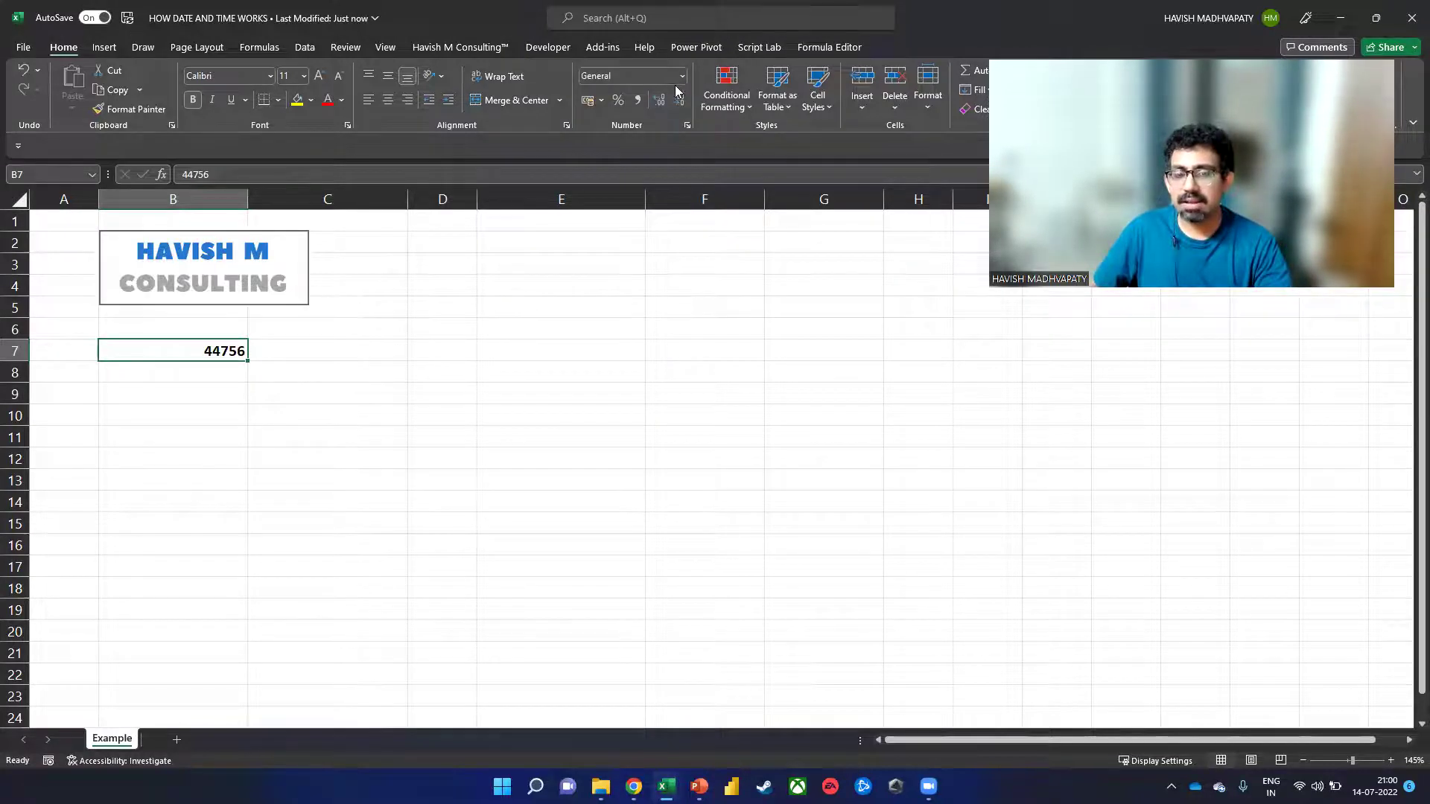
{"action": "left_click", "coordinate": [681, 76]}
{"action": "left_click", "coordinate": [639, 136]}
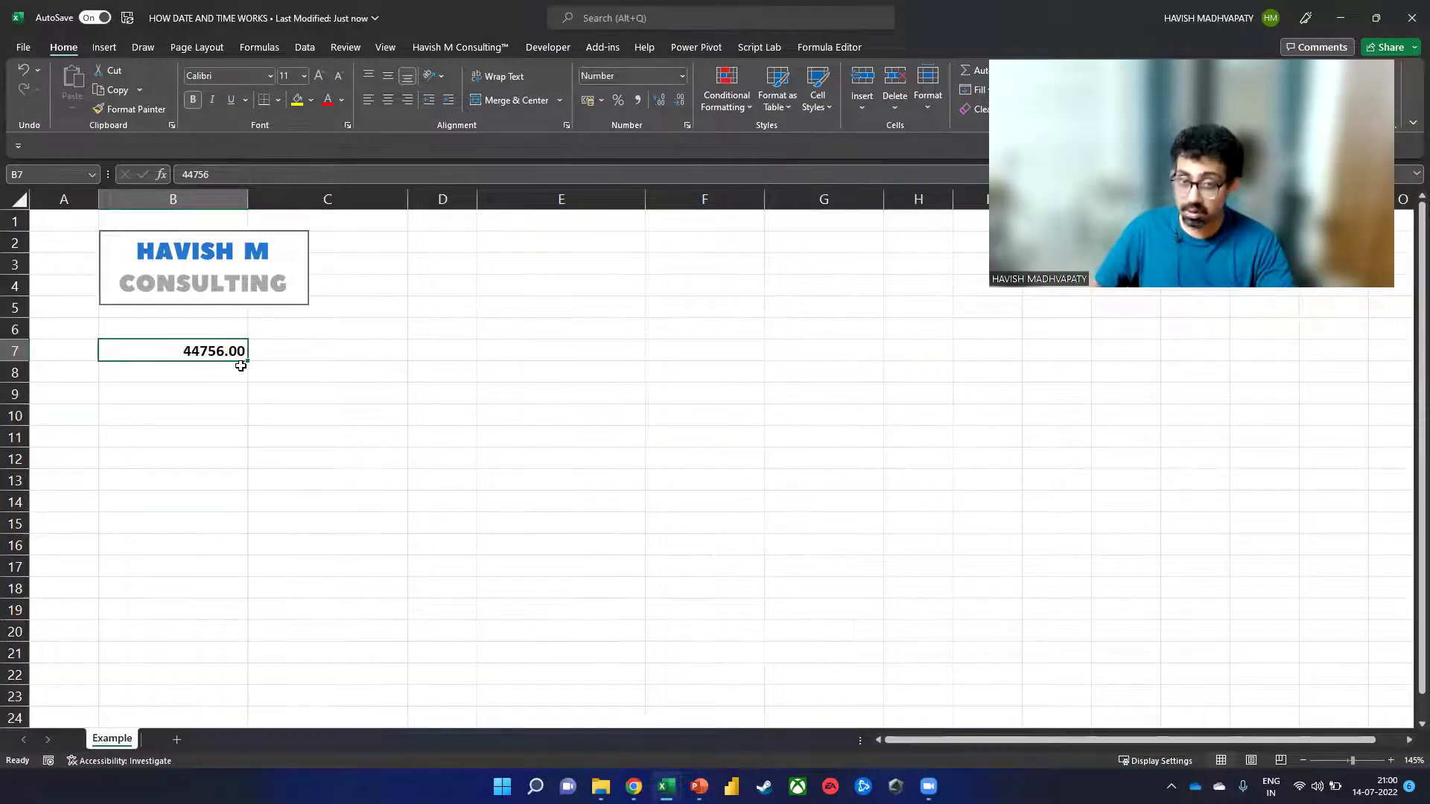
{"action": "type", "text": "1 jan 1900"}
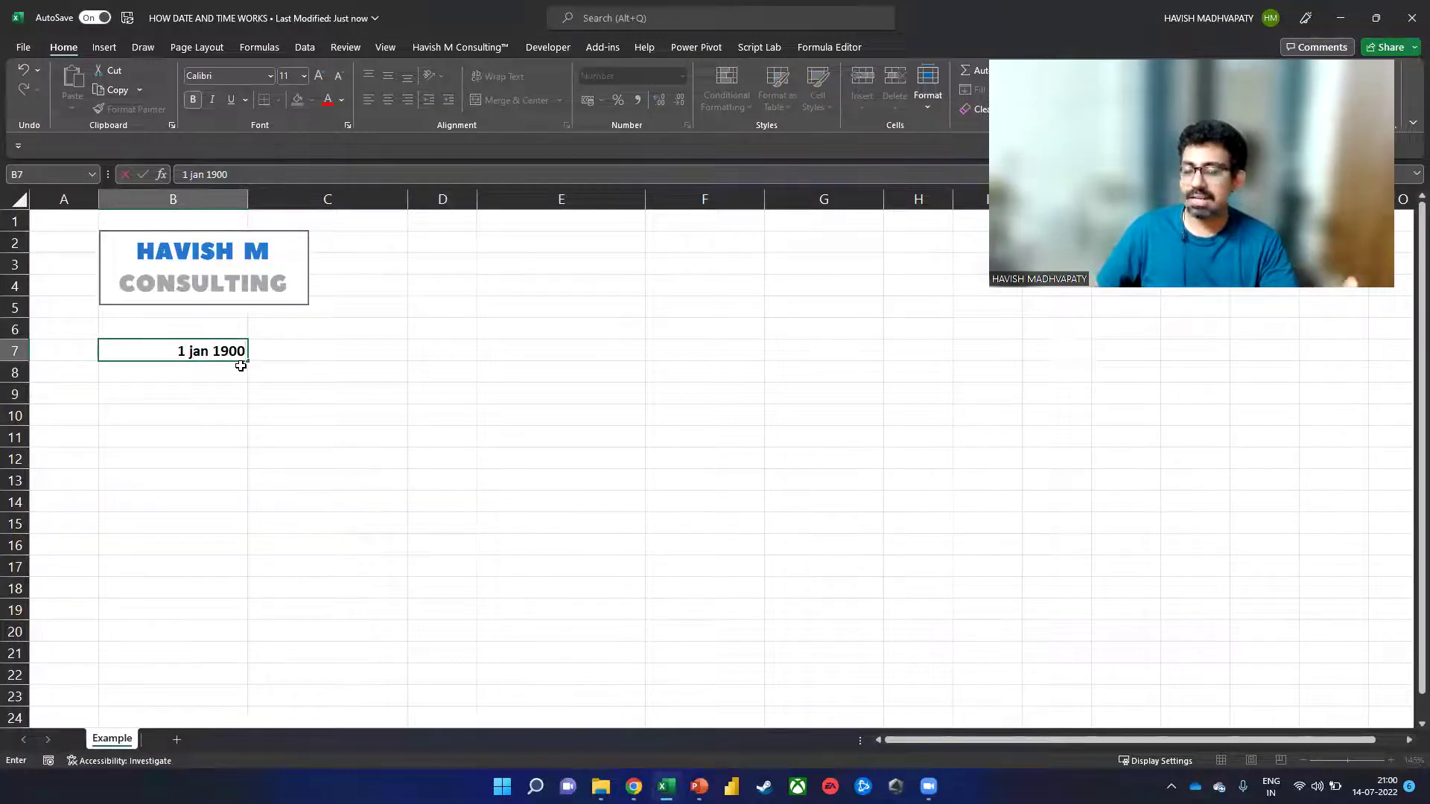
- Commit 1 jan 1900 (shown as 1.00), then replace B7 with 366
{"action": "key", "text": "Return"}
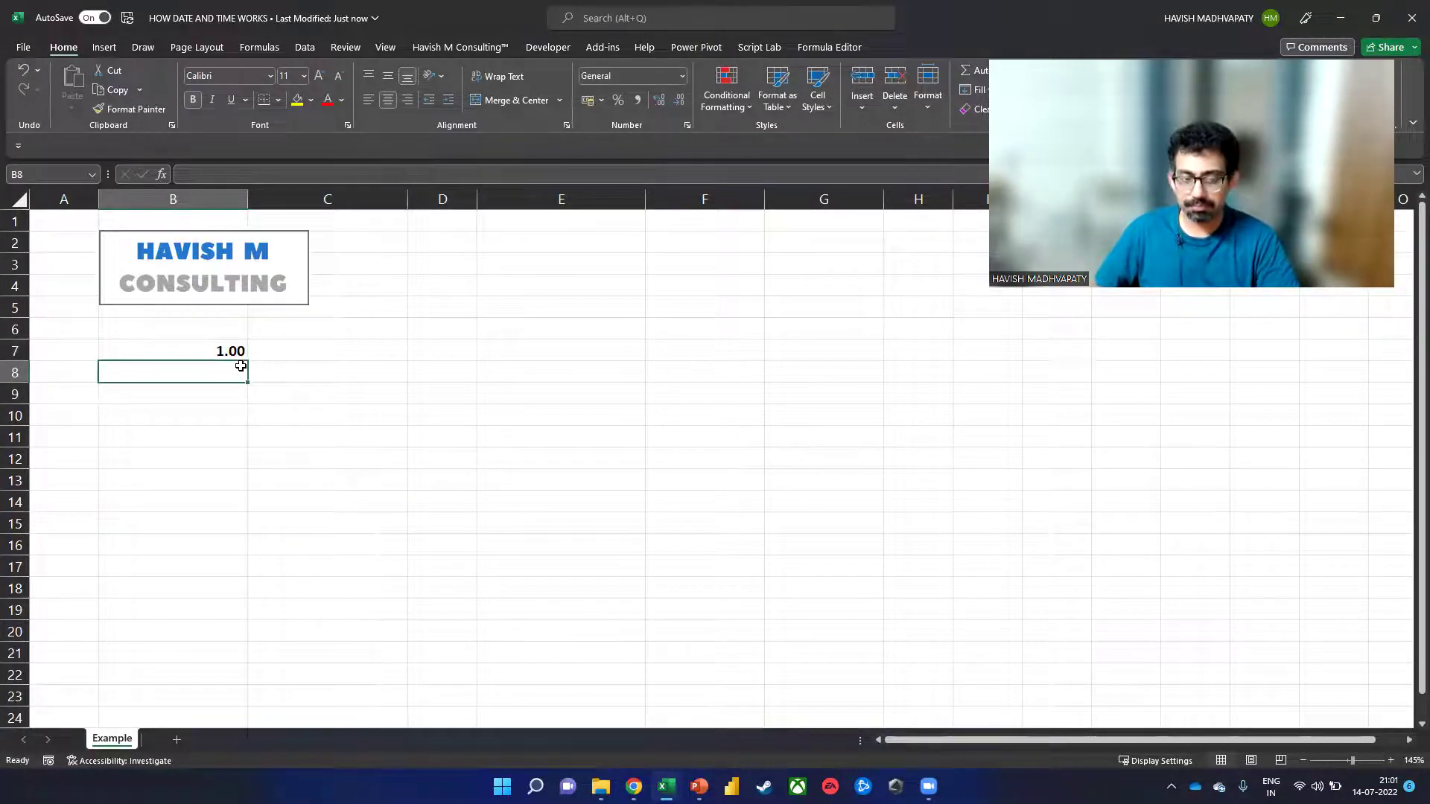
{"action": "key", "text": "Up"}
{"action": "key", "text": "F2"}
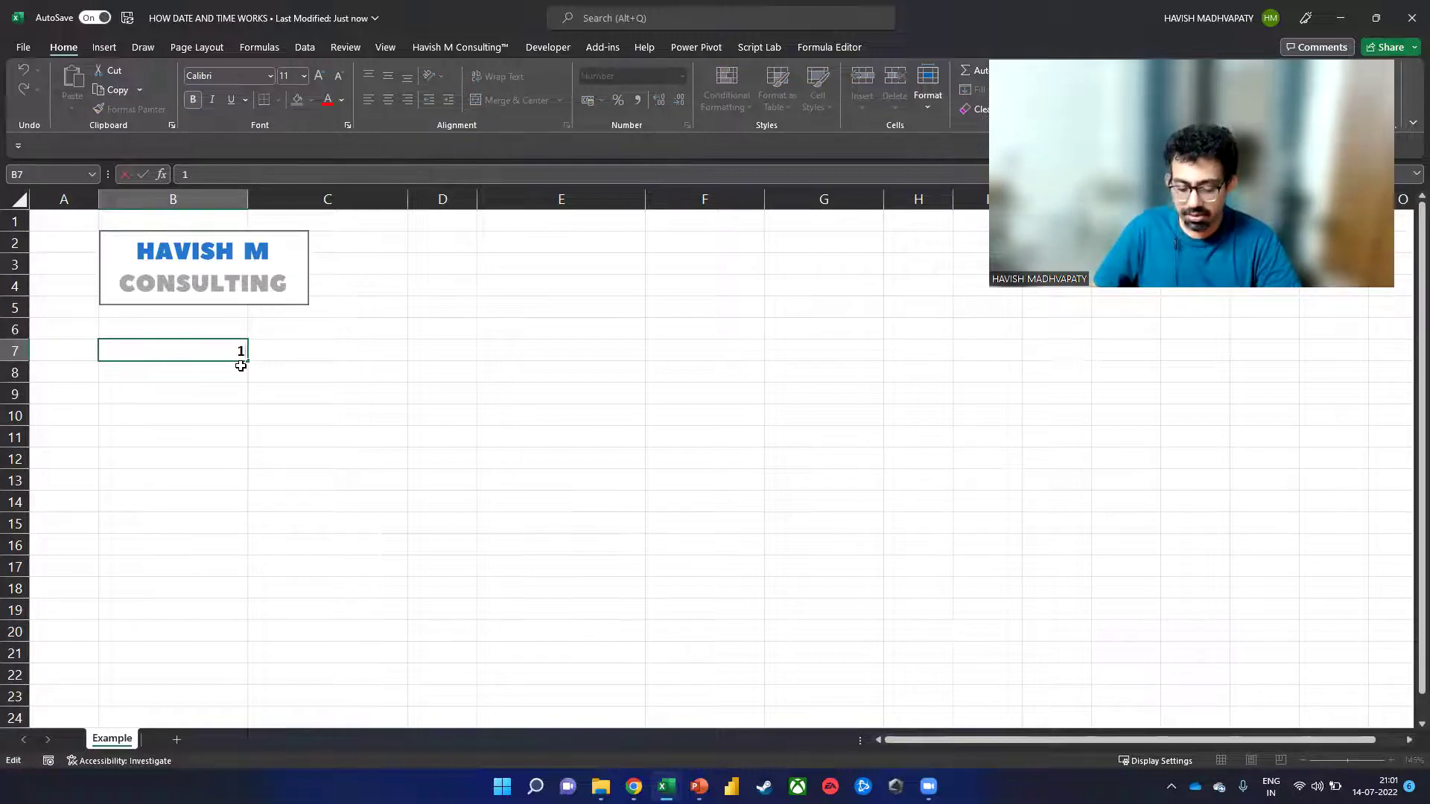
{"action": "key", "text": "BackSpace"}
{"action": "type", "text": "366"}
{"action": "key", "text": "Return"}
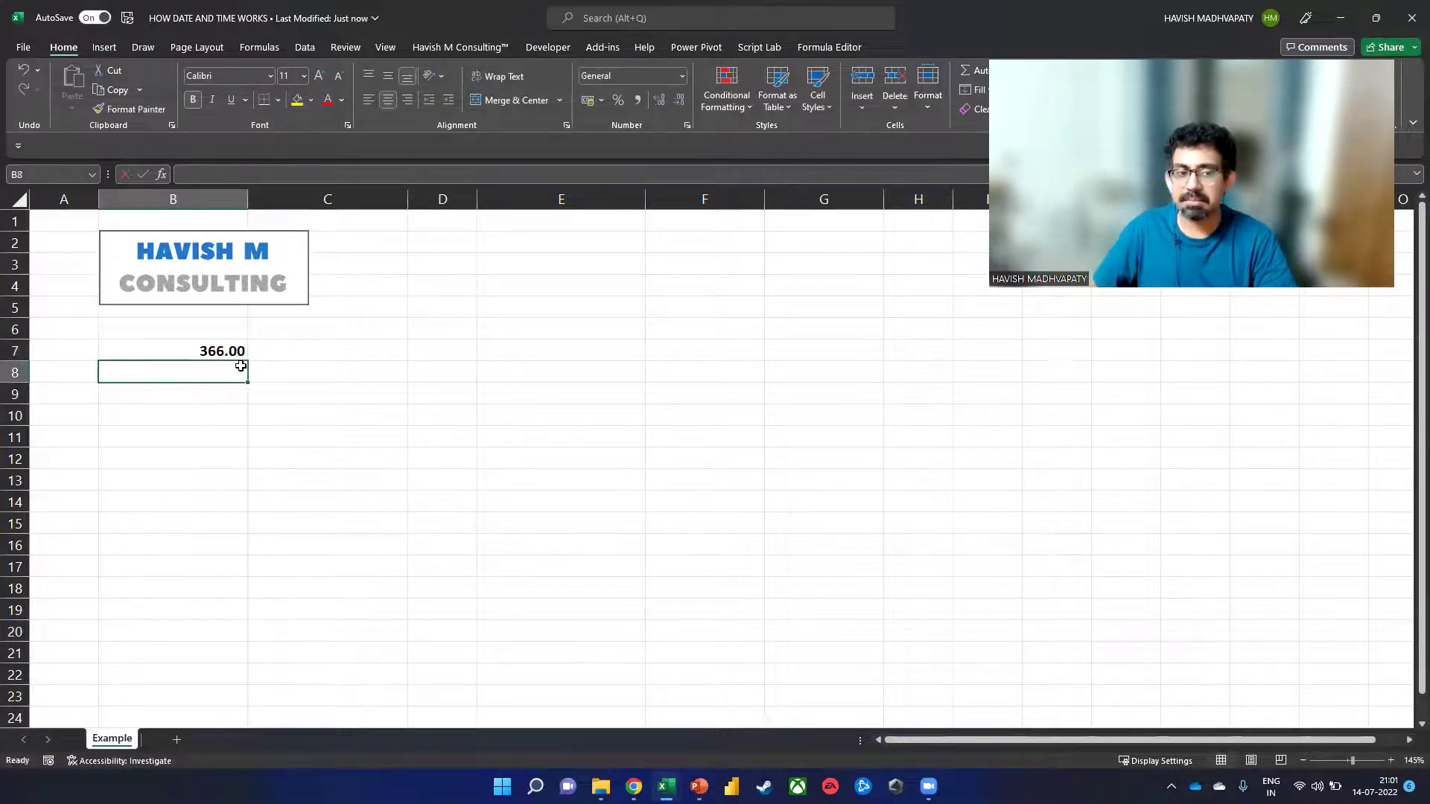
- Format 366 as Short Date (31-12-1900), then enter 31 dec 1899, which stays text
{"action": "left_click", "coordinate": [240, 361]}
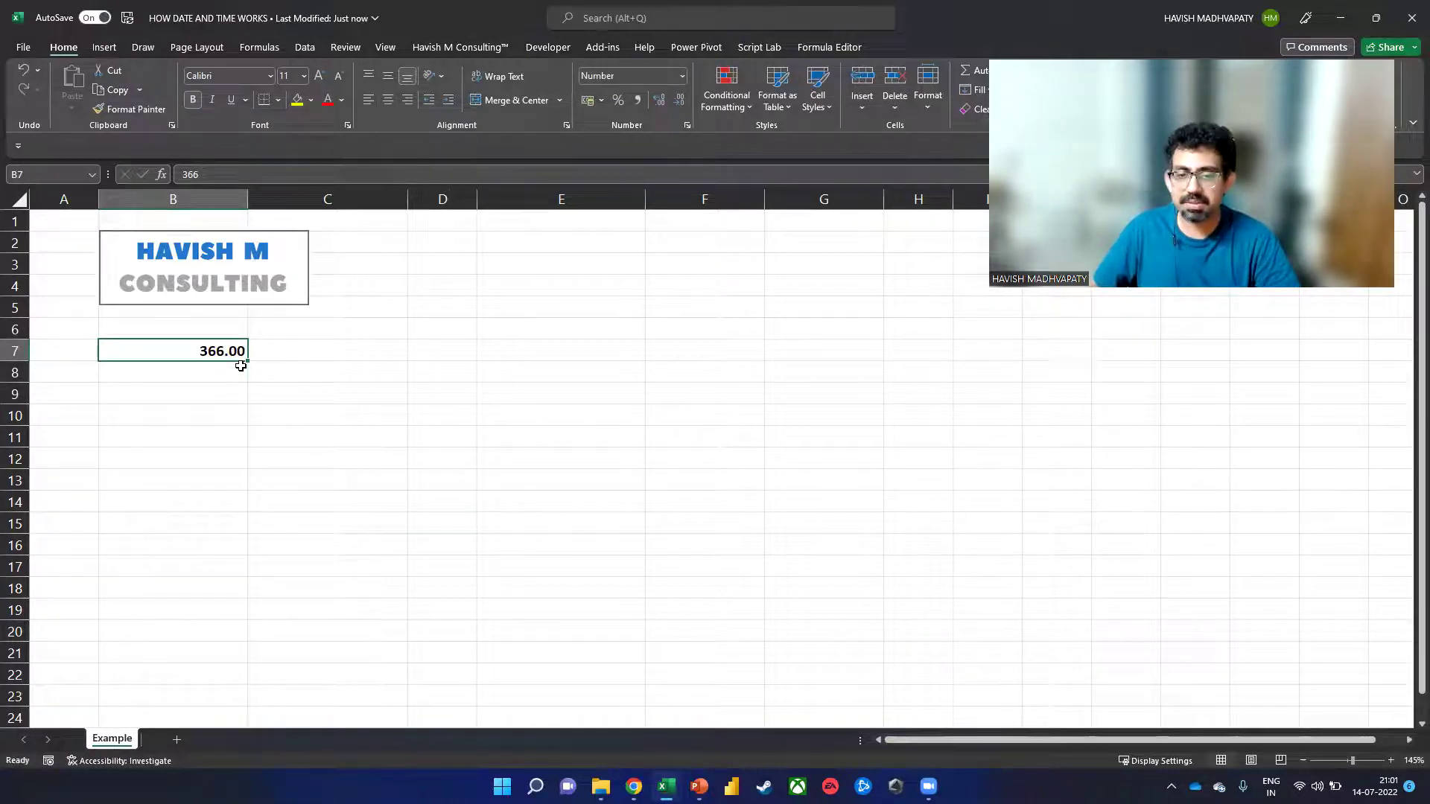
{"action": "left_click", "coordinate": [681, 78]}
{"action": "left_click", "coordinate": [647, 246]}
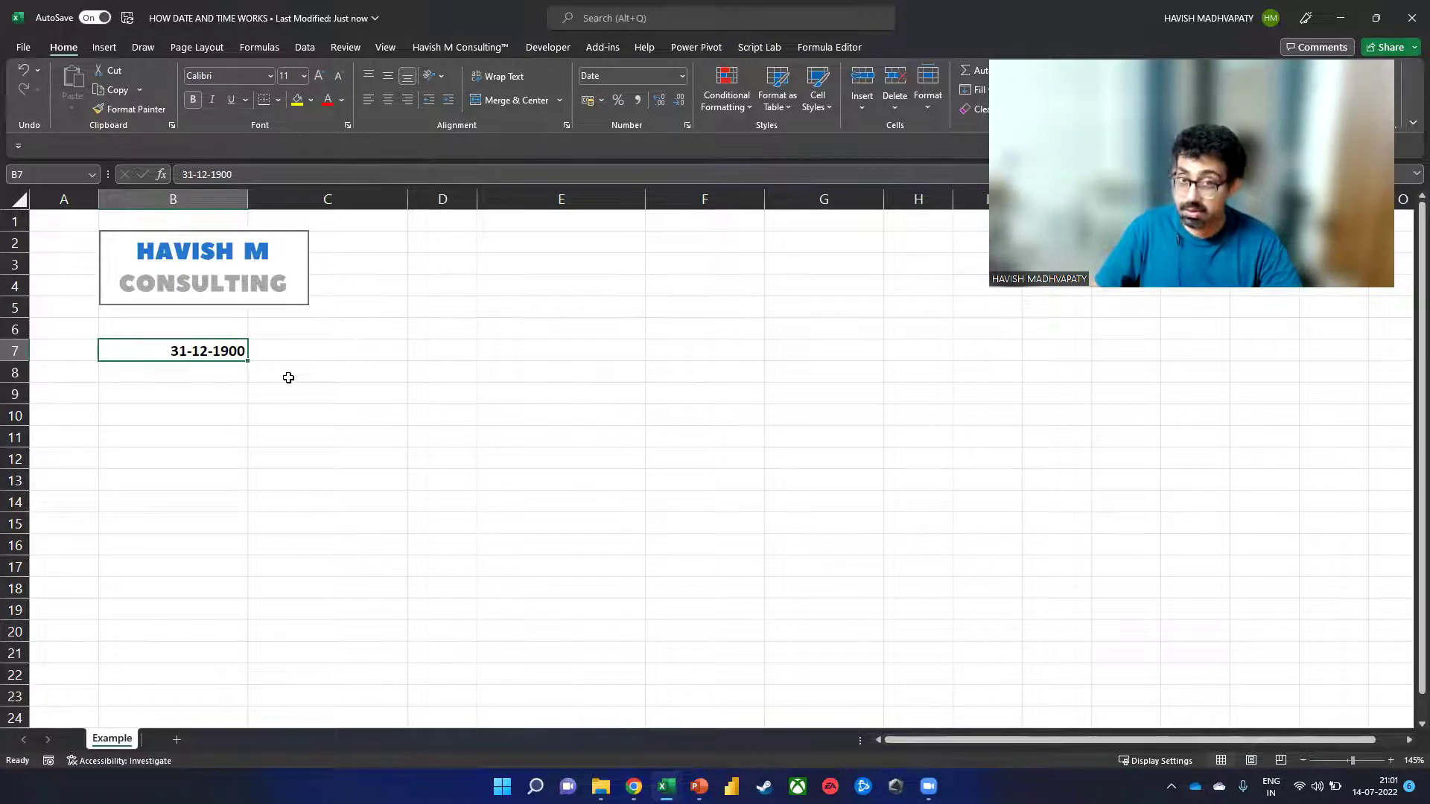
{"action": "type", "text": "31 dec 18"}
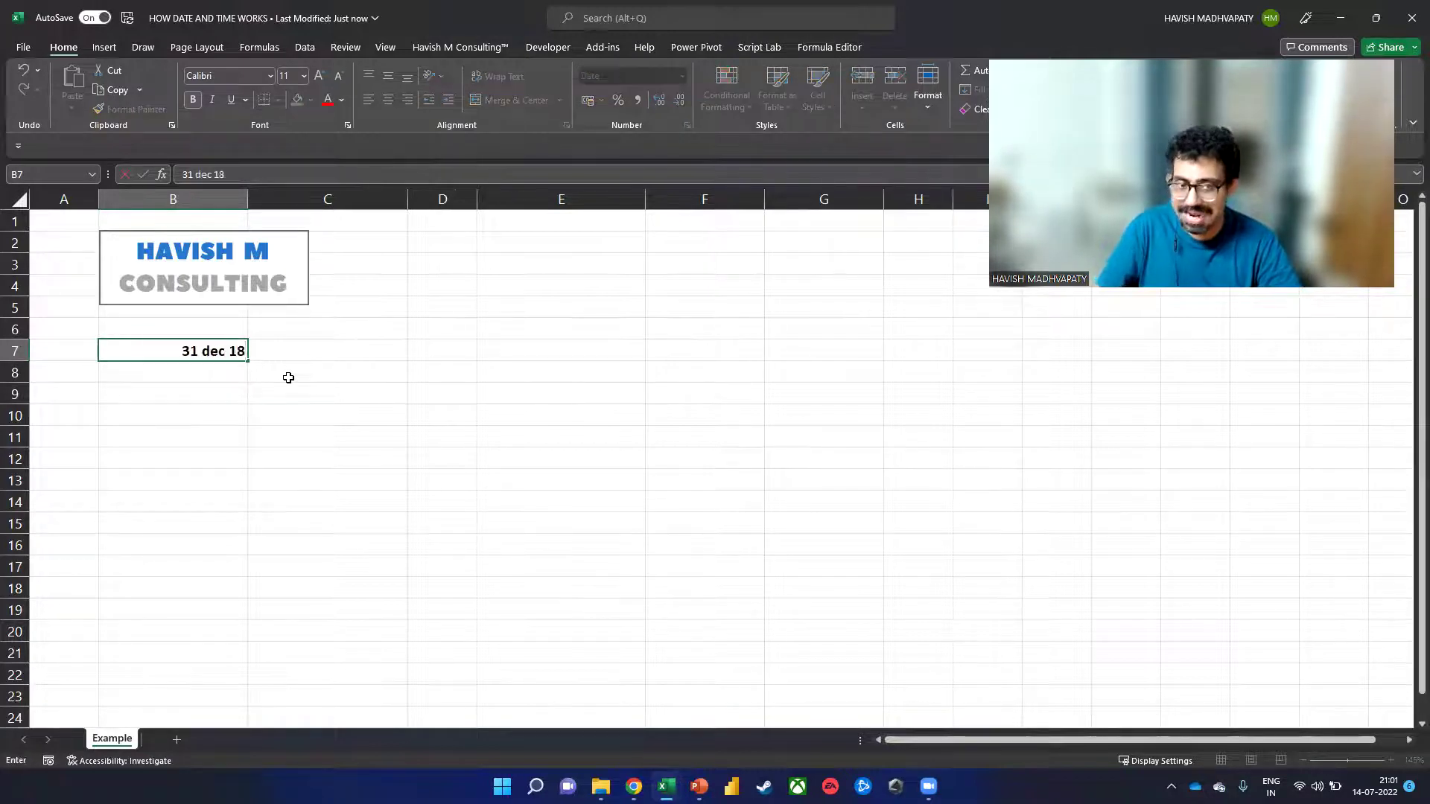
{"action": "type", "text": "99"}
{"action": "key", "text": "Return"}
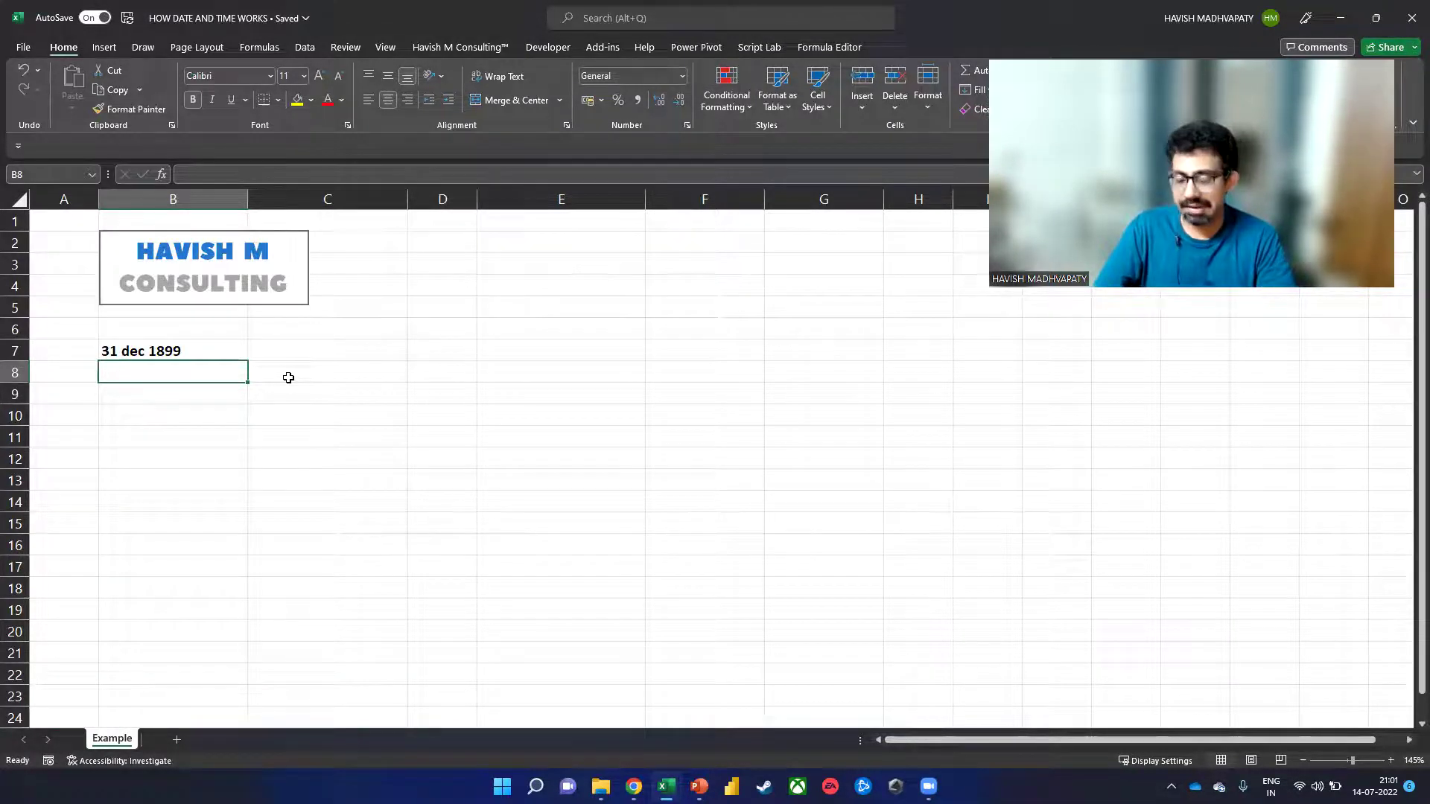
- Put today's date back in B7 and enter 1 jan 2022 in B10
{"action": "key", "text": "Up"}
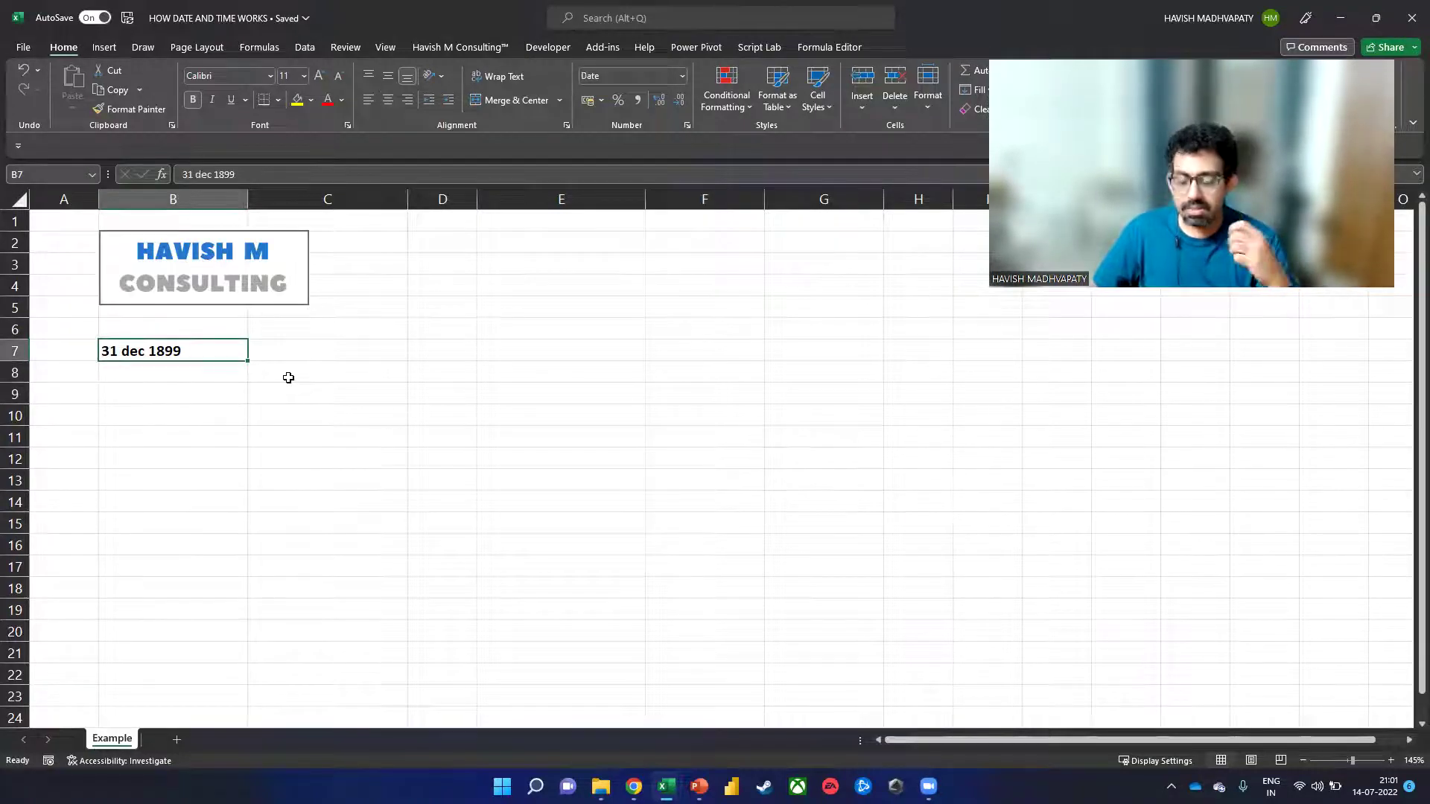
{"action": "key", "text": "ctrl+semicolon"}
{"action": "key", "text": "Return"}
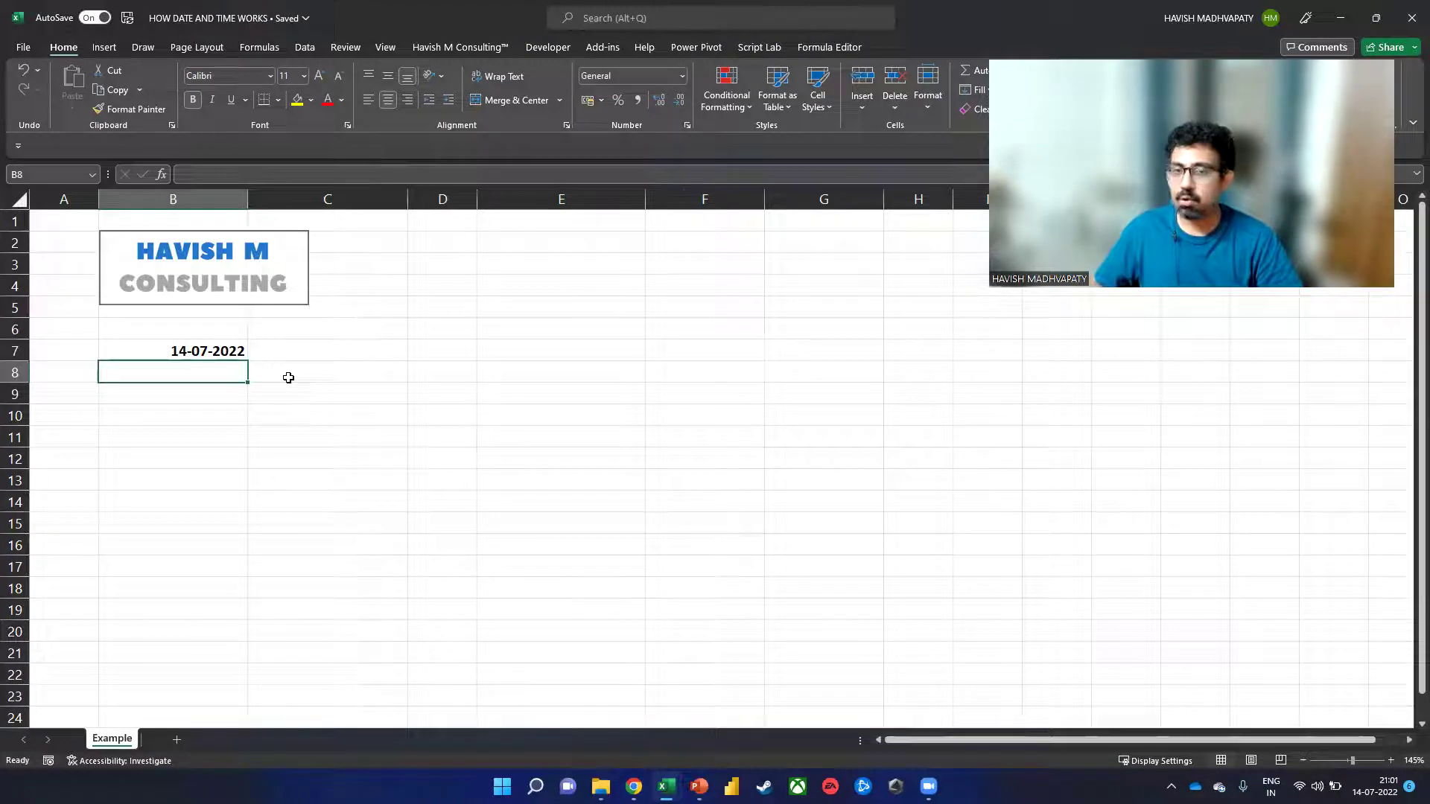
{"action": "key", "text": "Down"}
{"action": "key", "text": "Down"}
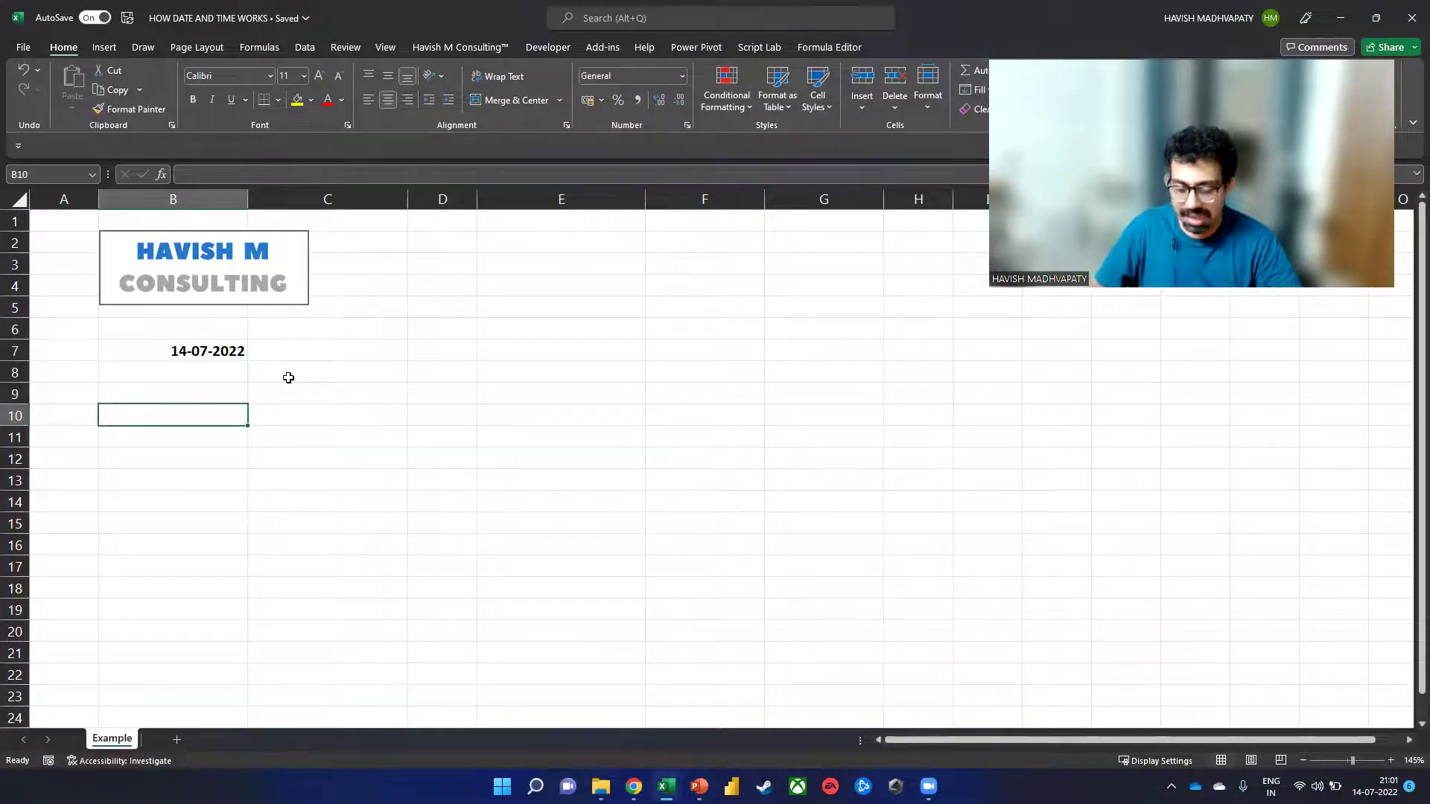
{"action": "type", "text": "1 jan 202"}
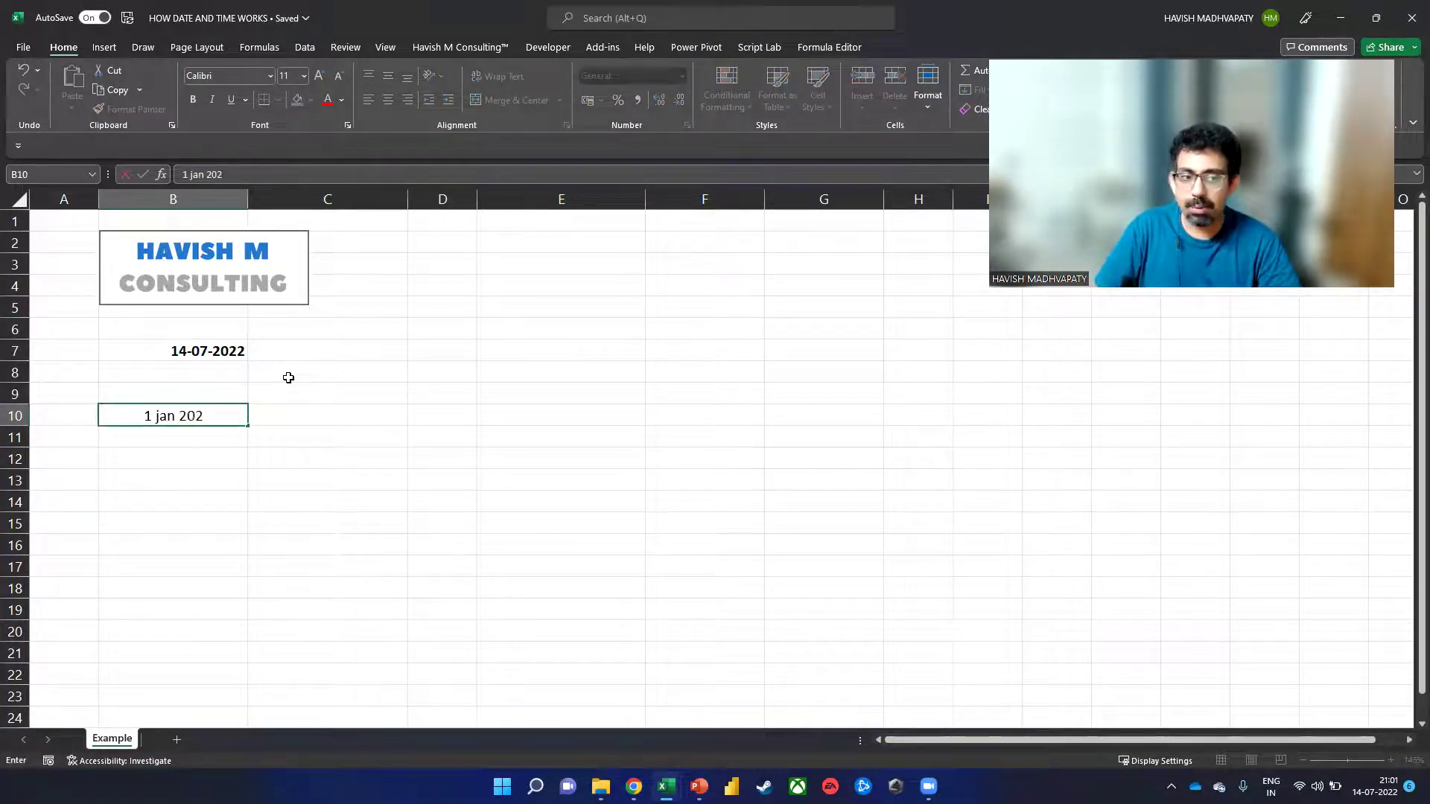
{"action": "type", "text": "2"}
{"action": "key", "text": "Return"}
- Copy B7's date format onto B10 using Paste Special Formats
{"action": "key", "text": "Up"}
{"action": "key", "text": "Up"}
{"action": "key", "text": "Up"}
{"action": "key", "text": "Up"}
{"action": "key", "text": "ctrl+c"}
{"action": "key", "text": "Down"}
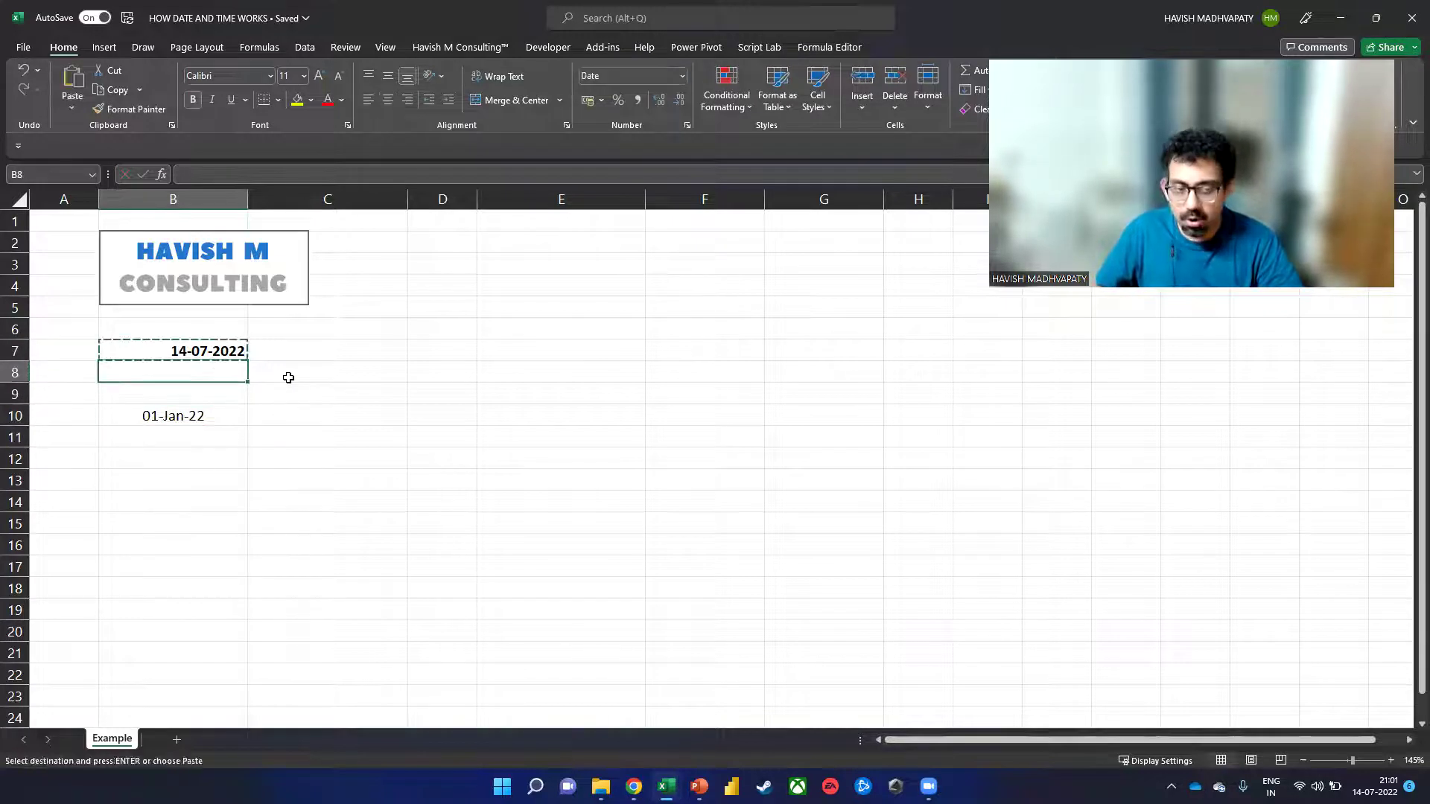
{"action": "key", "text": "Down"}
{"action": "key", "text": "Down"}
{"action": "key", "text": "ctrl+alt+v"}
{"action": "key", "text": "t"}
{"action": "key", "text": "Return"}
- Enter =B7-B10 in B12 to get 194 days, then inspect the formula
{"action": "key", "text": "Down"}
{"action": "key", "text": "Down"}
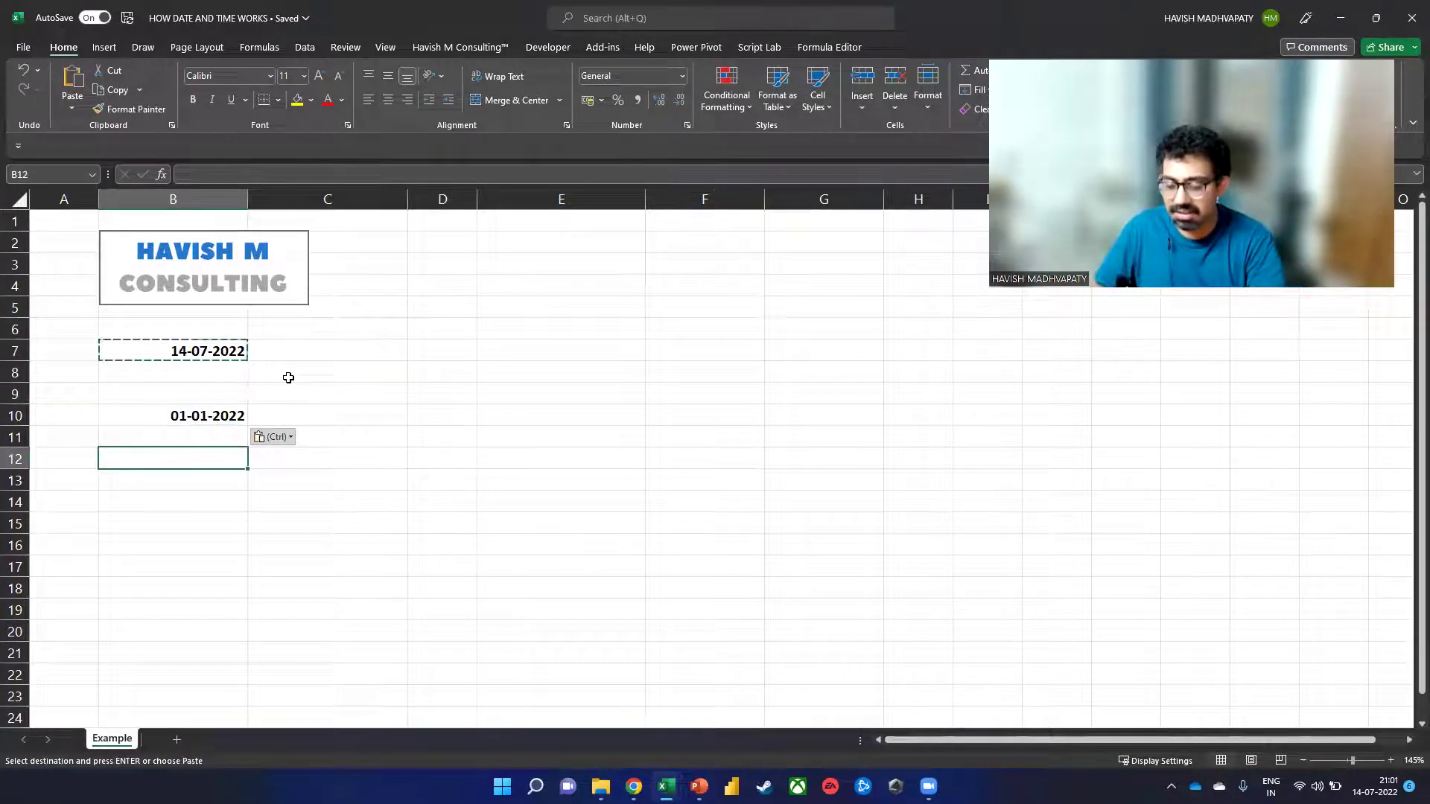
{"action": "type", "text": "="}
{"action": "key", "text": "Up"}
{"action": "key", "text": "Up"}
{"action": "key", "text": "Up"}
{"action": "key", "text": "Up"}
{"action": "key", "text": "Up"}
{"action": "type", "text": "-"}
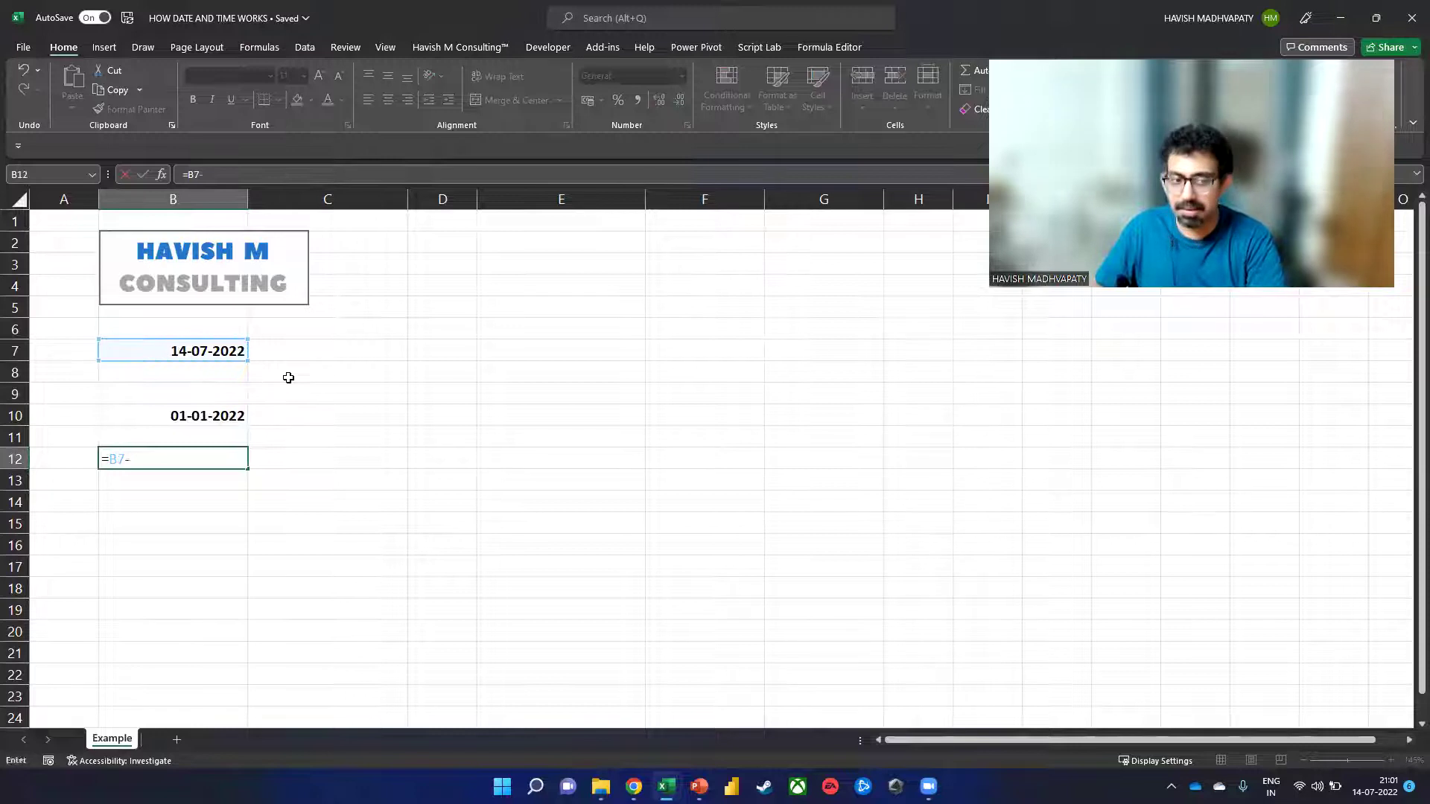
{"action": "key", "text": "Up"}
{"action": "key", "text": "Up"}
{"action": "key", "text": "Return"}
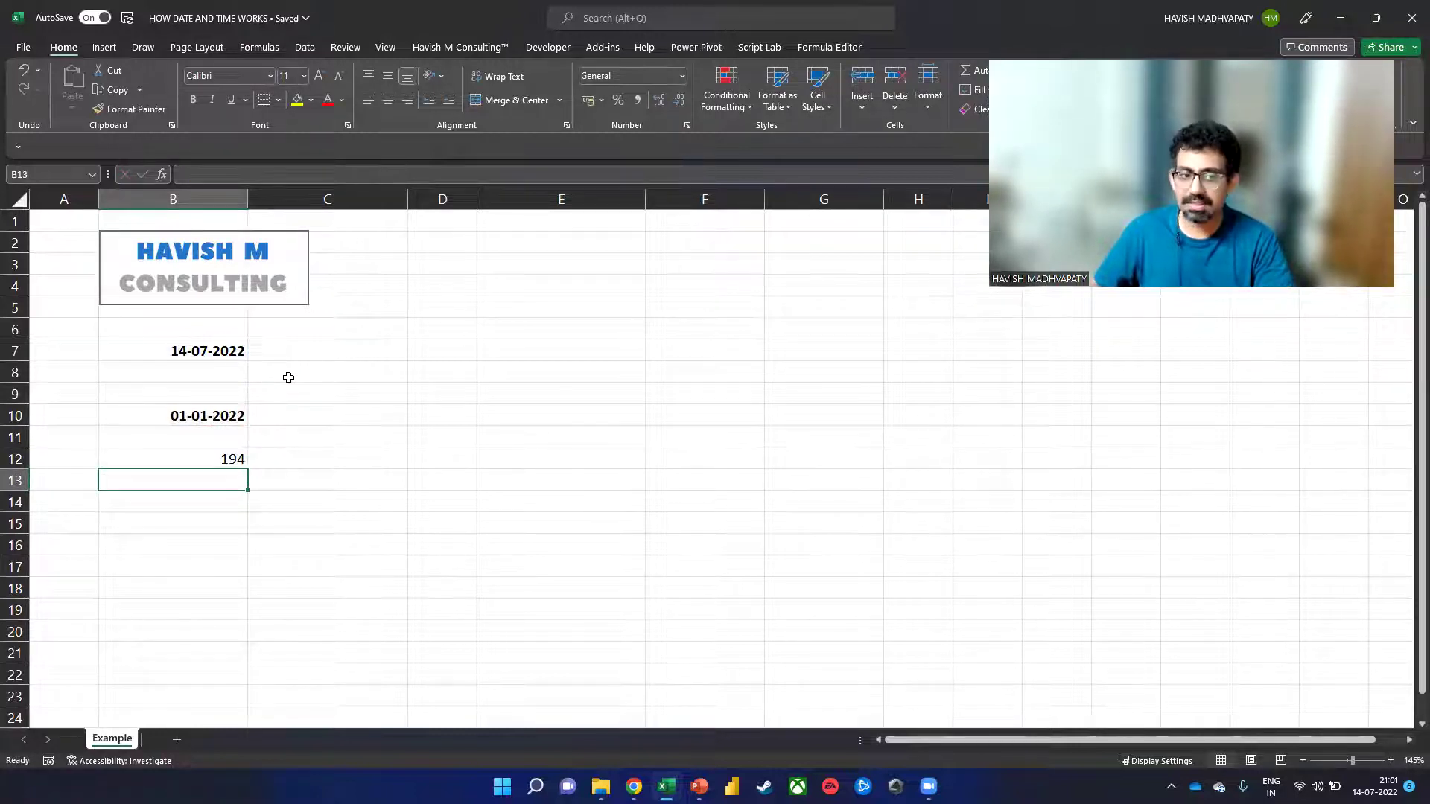
{"action": "key", "text": "Up"}
{"action": "key", "text": "F2"}
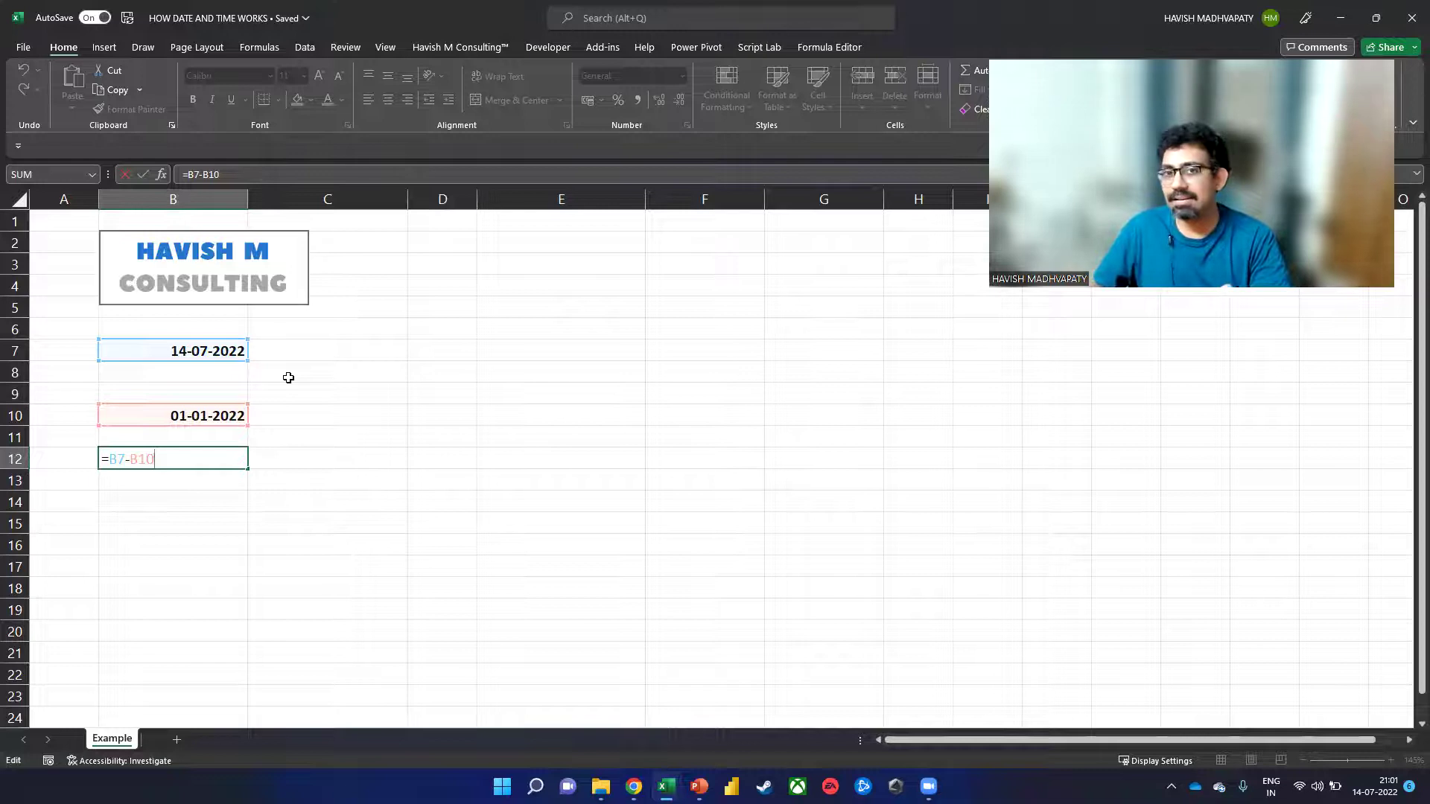
{"action": "key", "text": "ctrl+Return"}
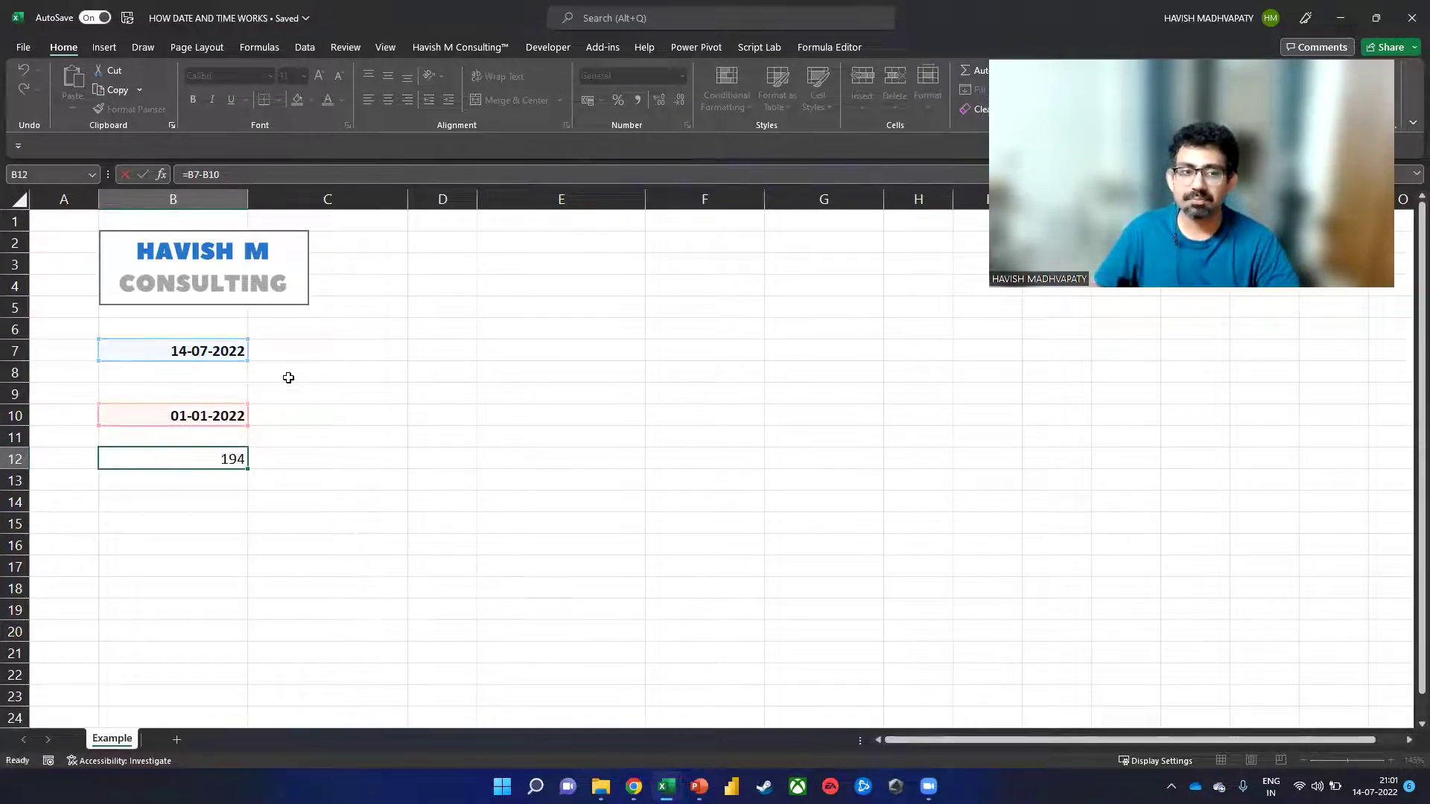
- Enter =FORMULATEXT(B12) in B13 to display the formula =B7-B10
{"action": "left_click", "coordinate": [459, 342]}
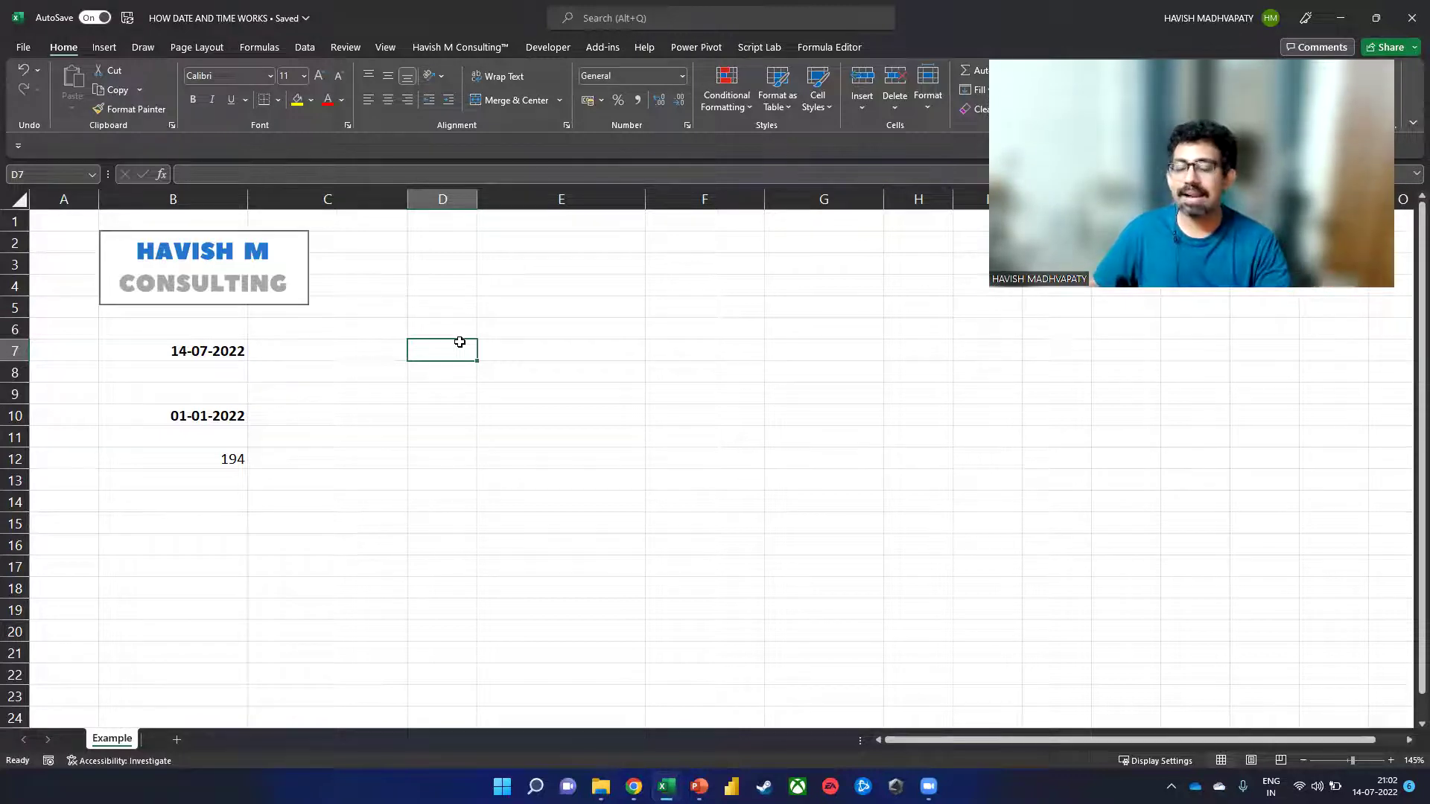
{"action": "key", "text": "Left"}
{"action": "key", "text": "Down"}
{"action": "key", "text": "Down"}
{"action": "key", "text": "Down"}
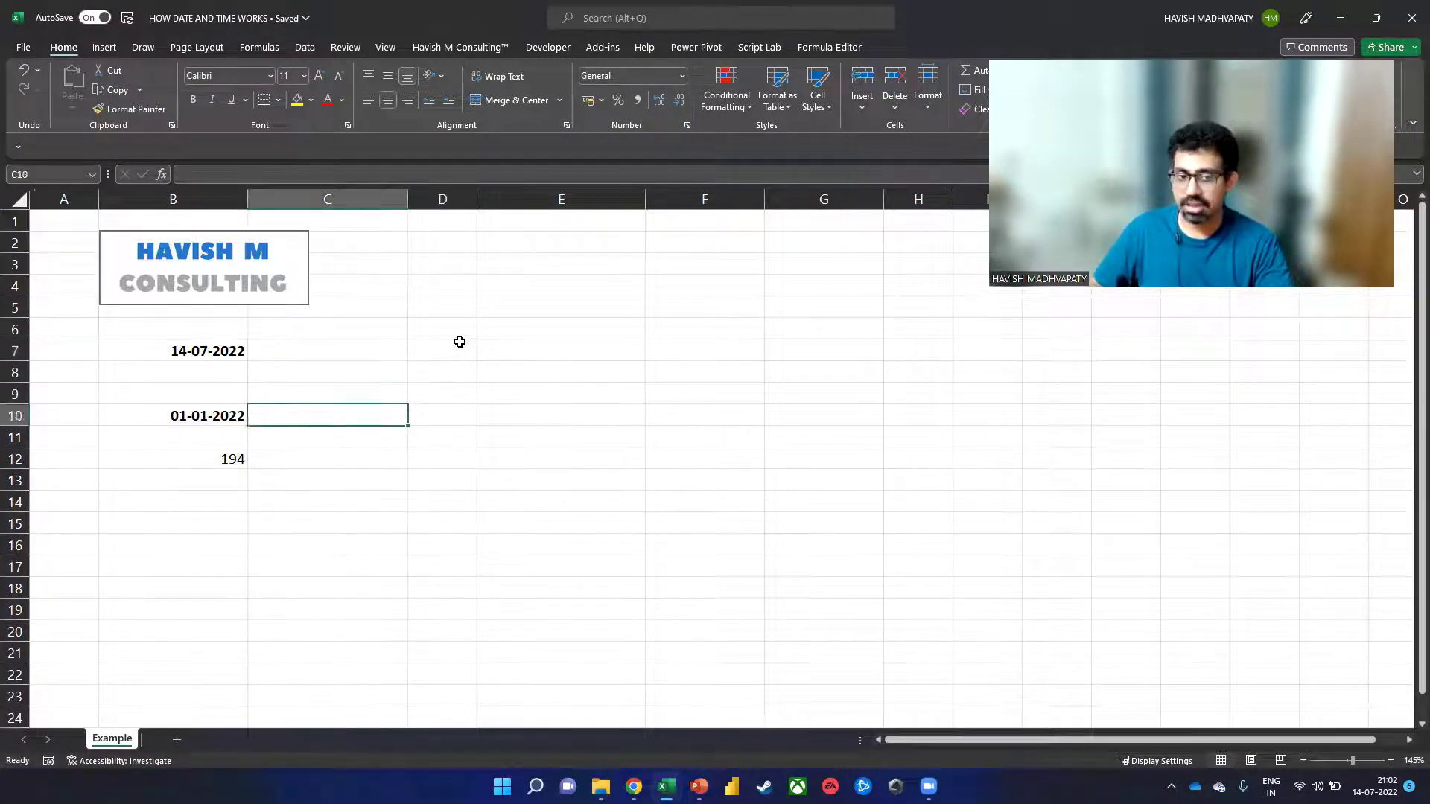
{"action": "key", "text": "Left"}
{"action": "key", "text": "Down"}
{"action": "key", "text": "Down"}
{"action": "key", "text": "Down"}
{"action": "type", "text": "=form"}
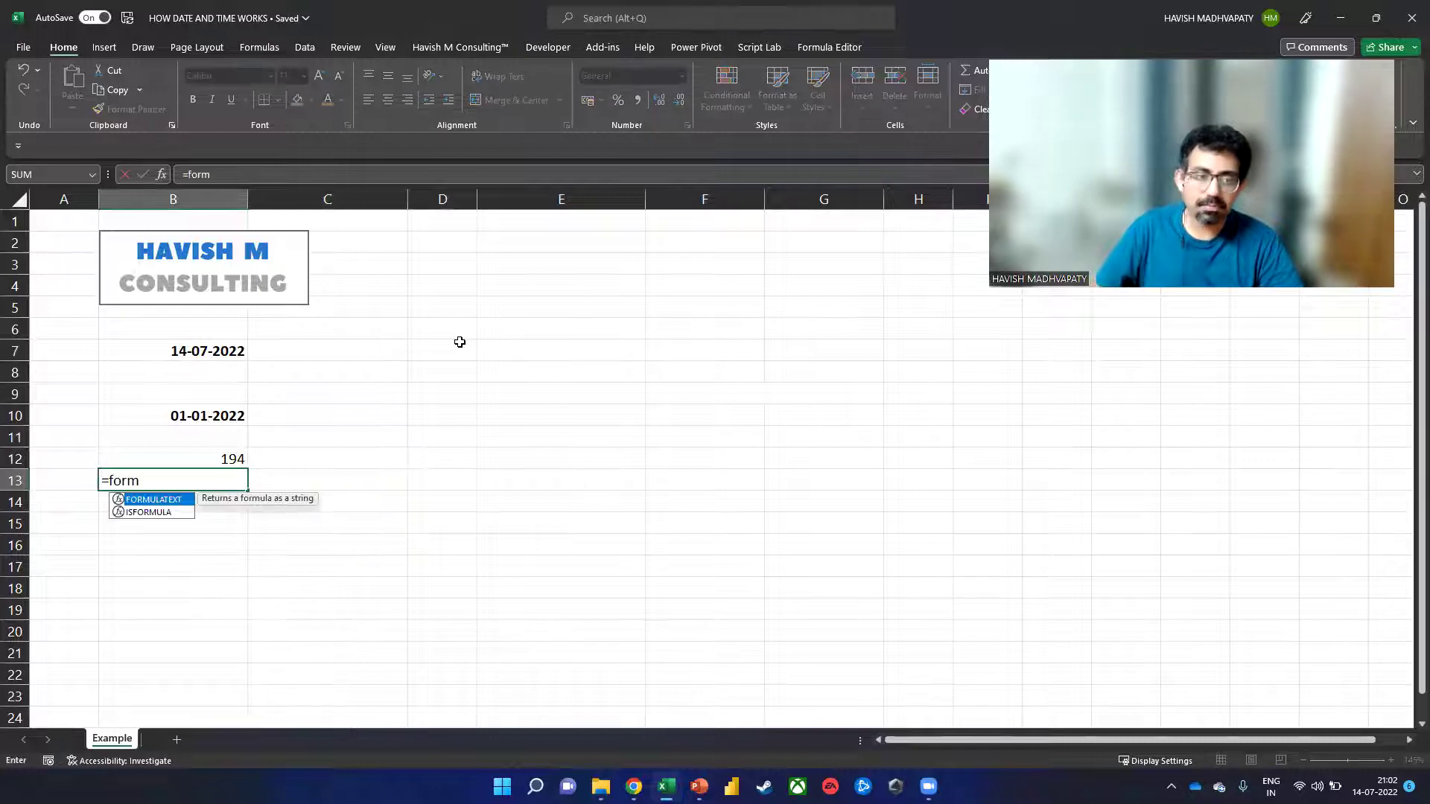
{"action": "key", "text": "Tab"}
{"action": "type", "text": "b12"}
{"action": "key", "text": "Return"}
- Insert the current time, 21:02, into D7
{"action": "key", "text": "Right"}
{"action": "key", "text": "Right"}
{"action": "key", "text": "Up"}
{"action": "key", "text": "Up"}
{"action": "key", "text": "Up"}
{"action": "key", "text": "Up"}
{"action": "key", "text": "Up"}
{"action": "key", "text": "Up"}
{"action": "key", "text": "Up"}
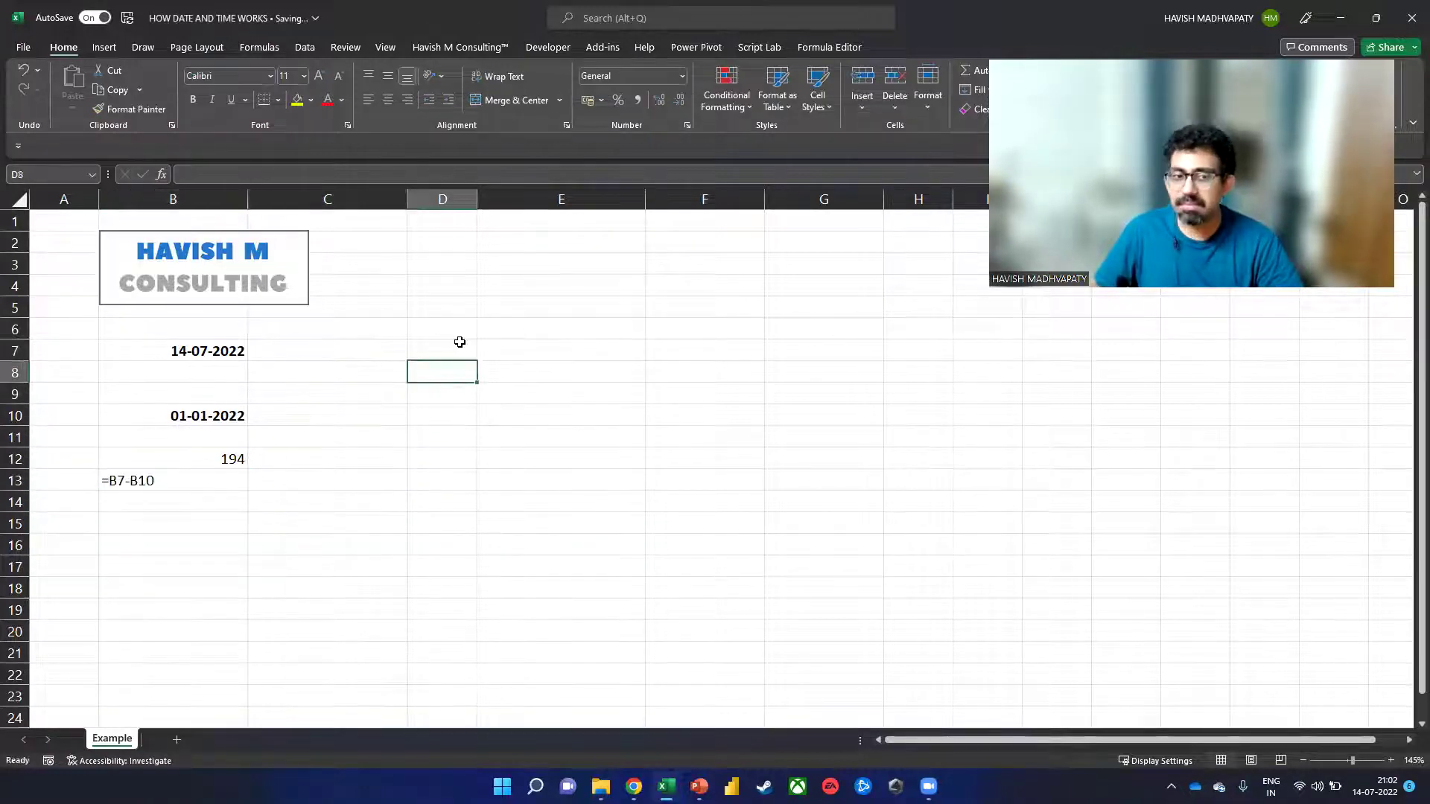
{"action": "key", "text": "ctrl+shift+semicolon"}
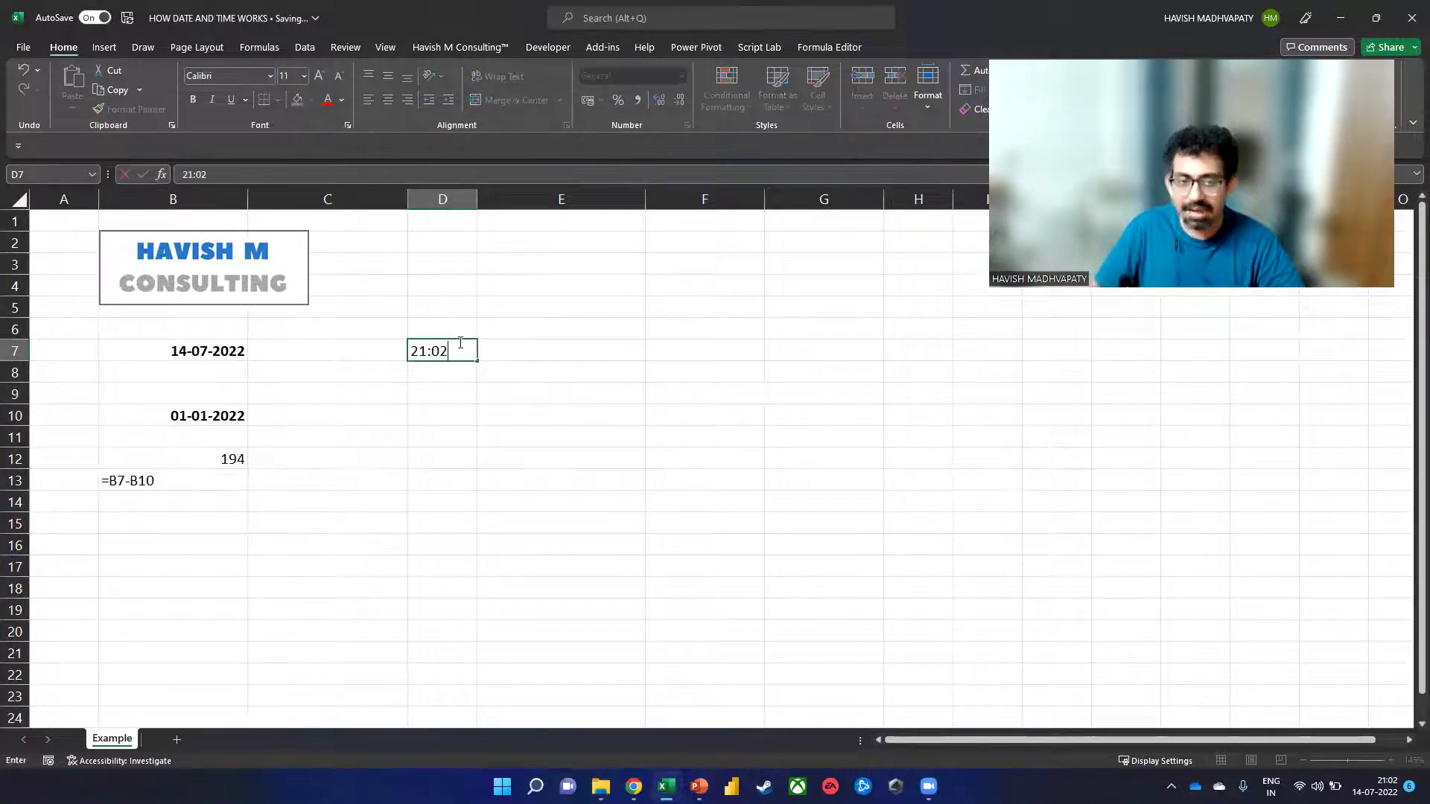
- Commit the 21:02 time in D7 and display it in Number format as 0.88
{"action": "key", "text": "ctrl+Return"}
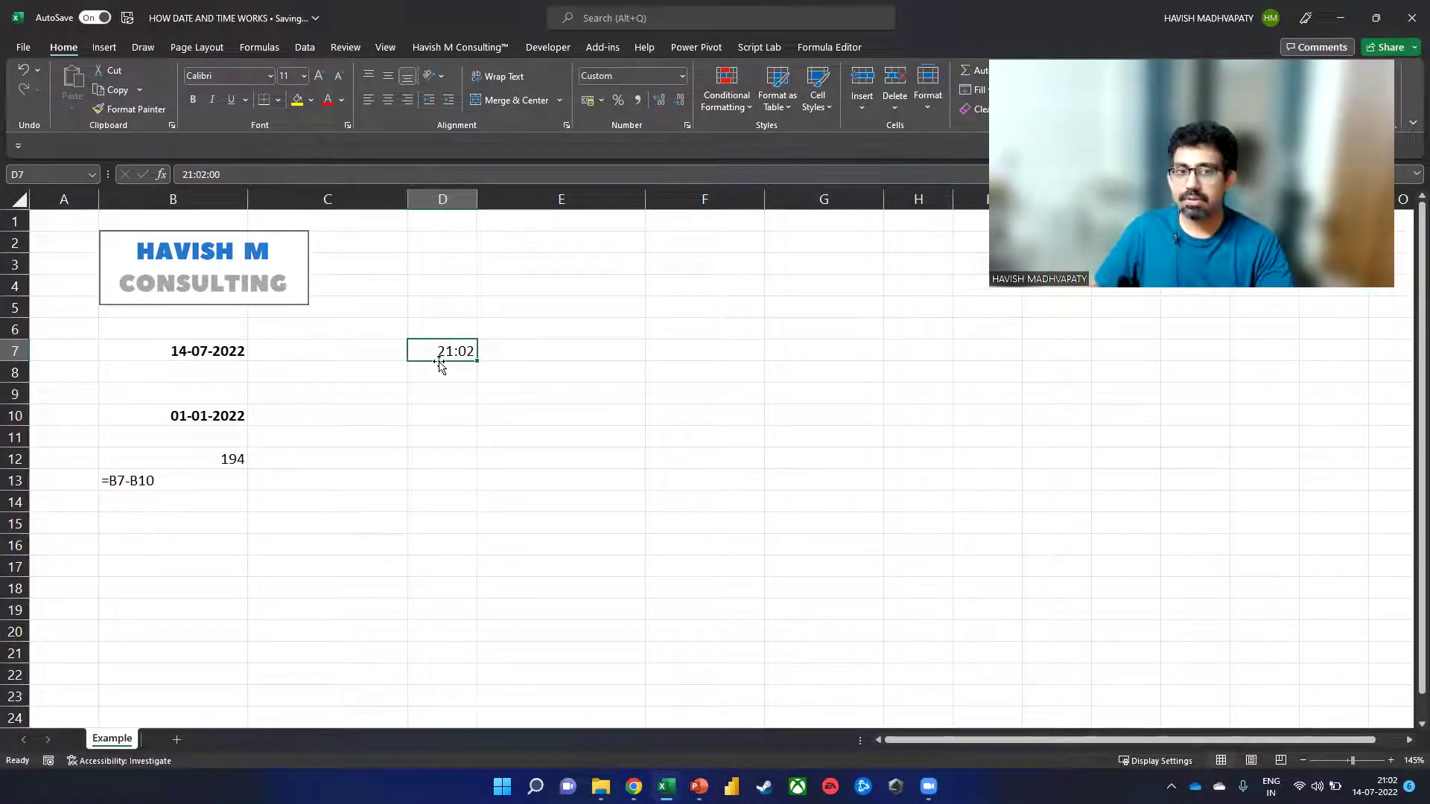
{"action": "left_click", "coordinate": [682, 76]}
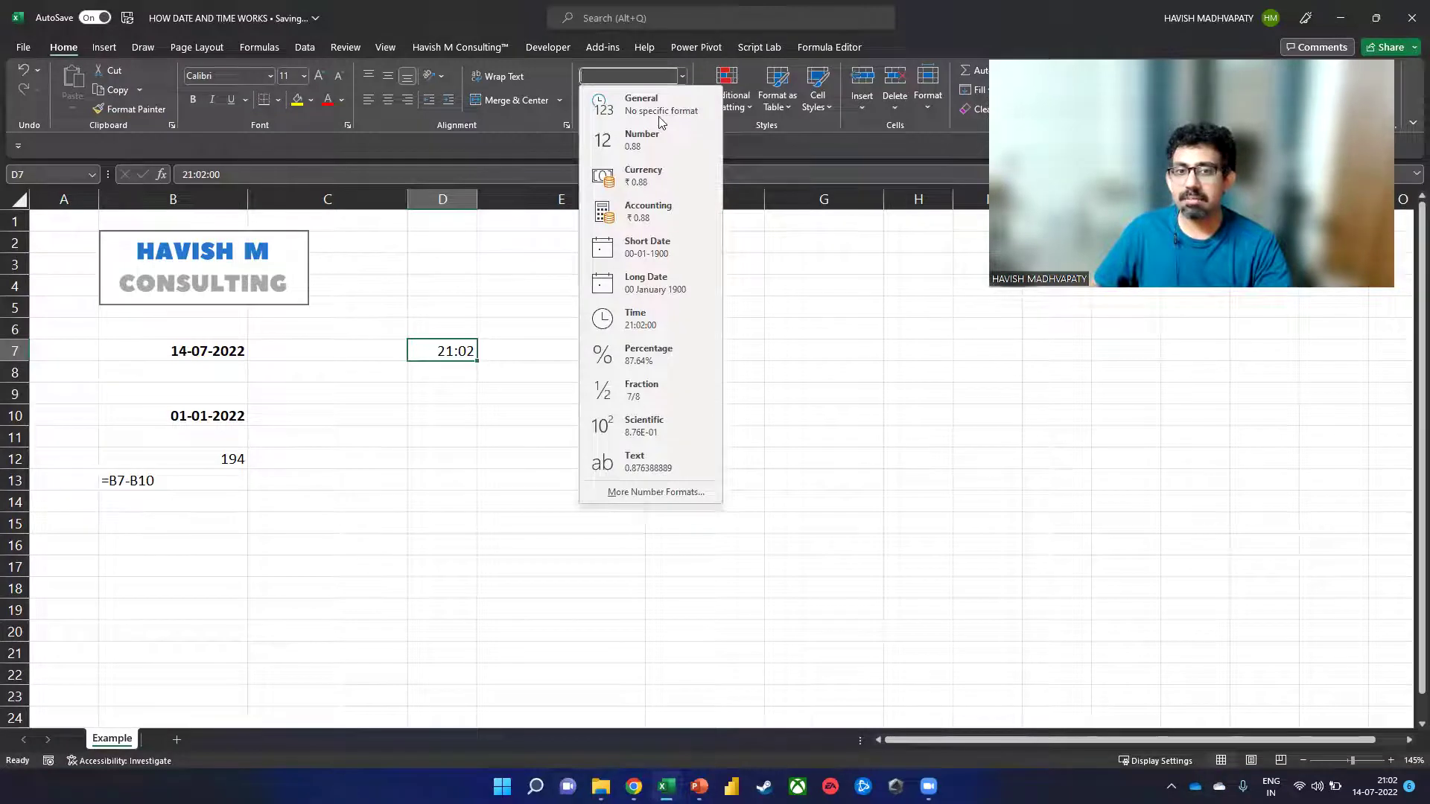
{"action": "left_click", "coordinate": [658, 139]}
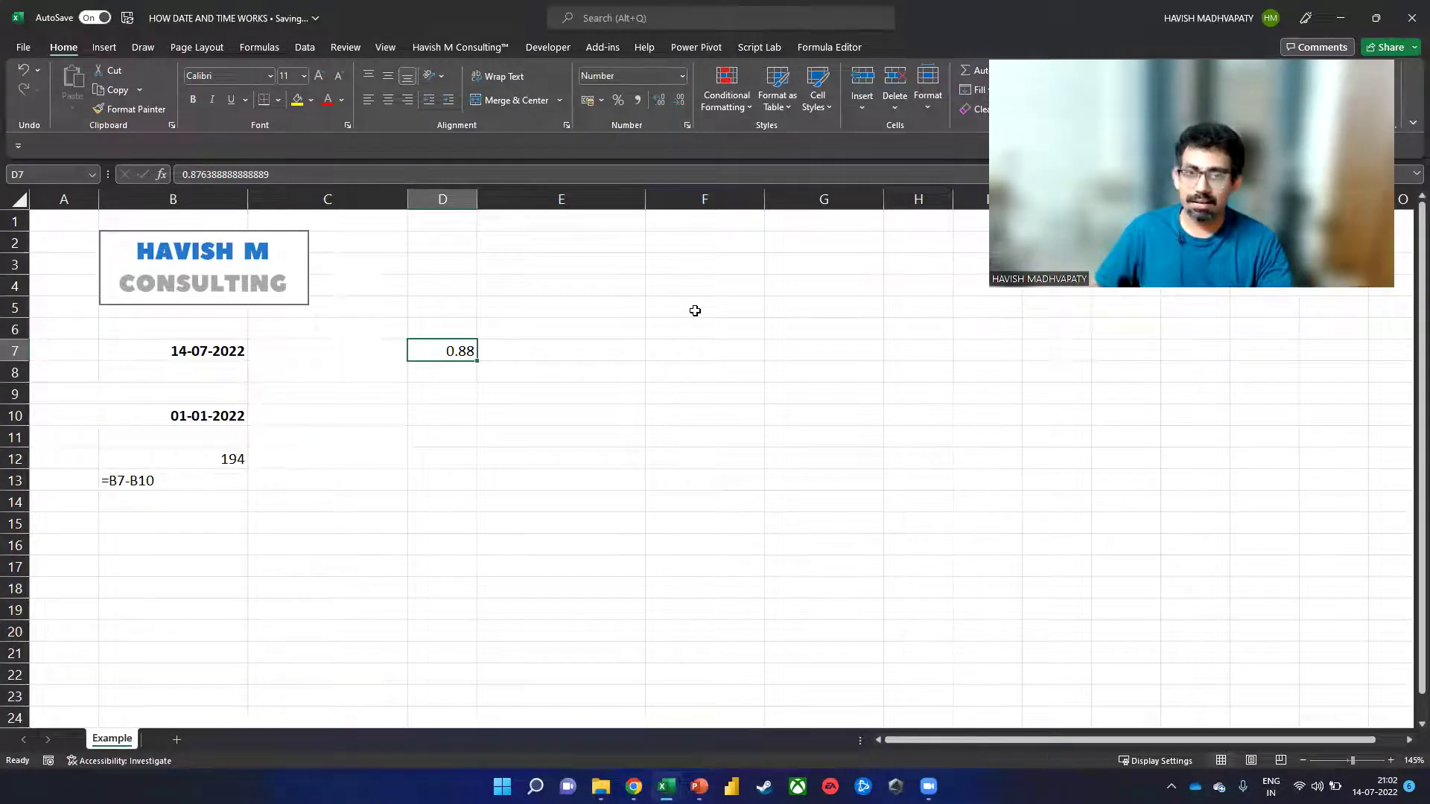
- Enter 12 am, then 11:59 pm in D7, inspecting its stored value of about 0.9993
{"action": "type", "text": "12 am"}
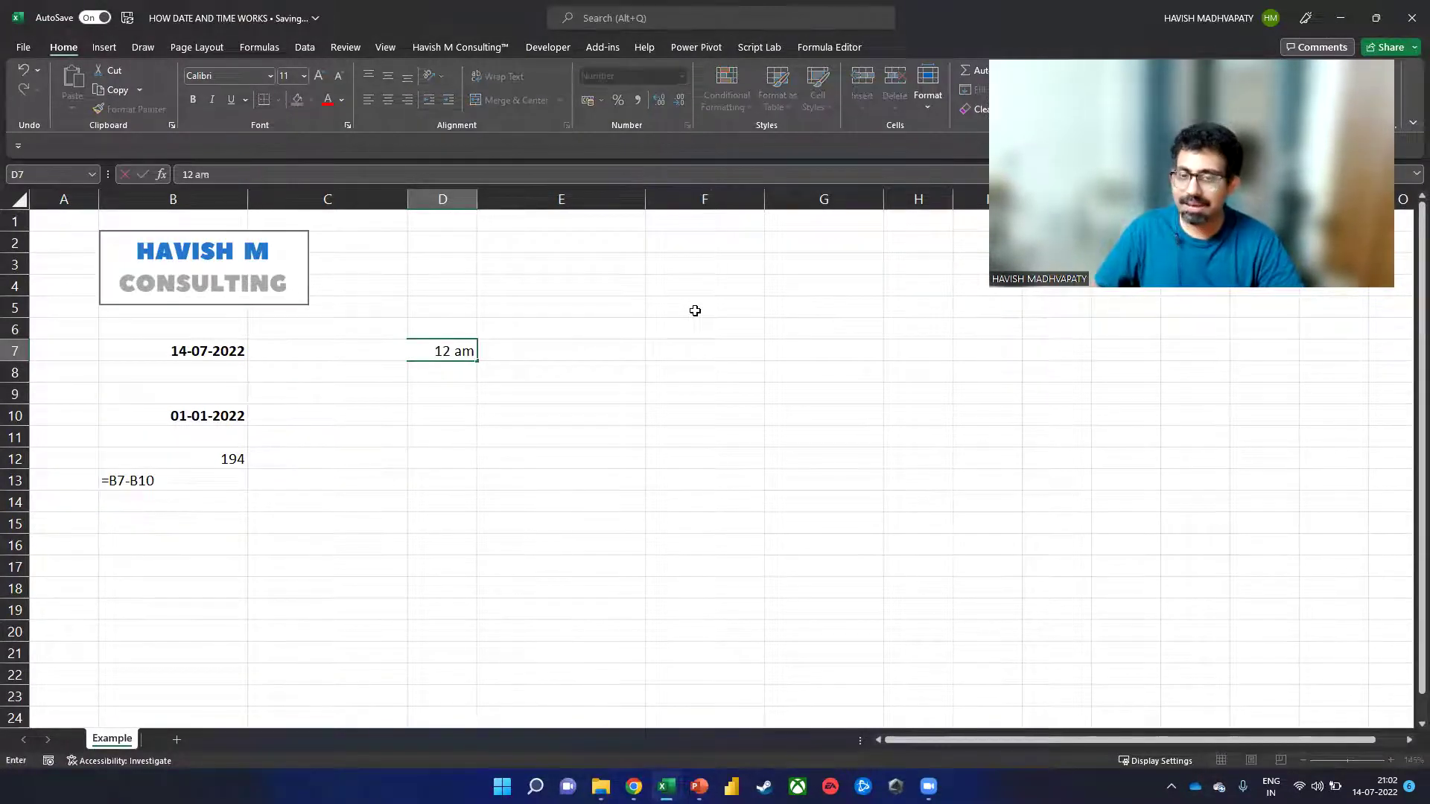
{"action": "key", "text": "Return"}
{"action": "key", "text": "Up"}
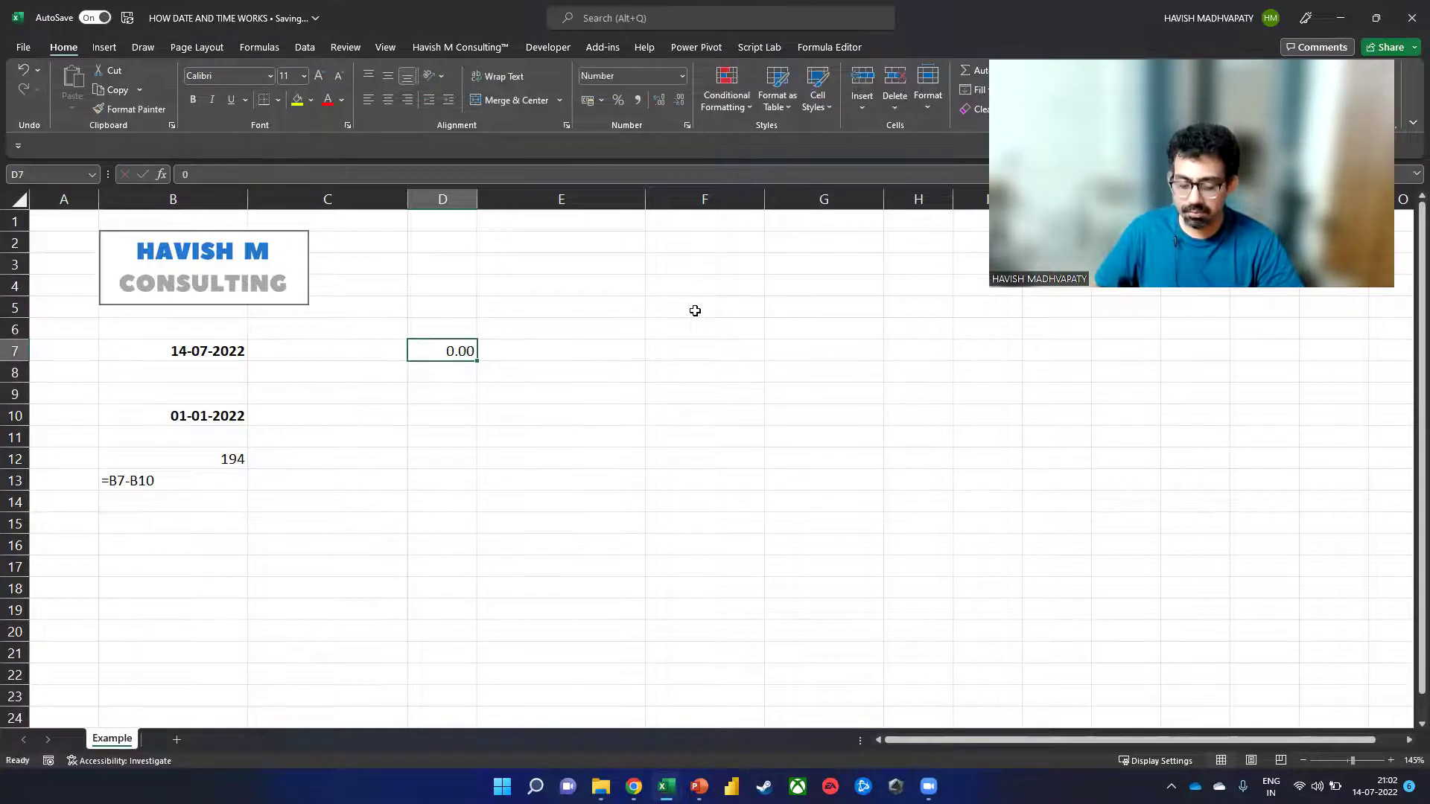
{"action": "type", "text": "11:59 pm"}
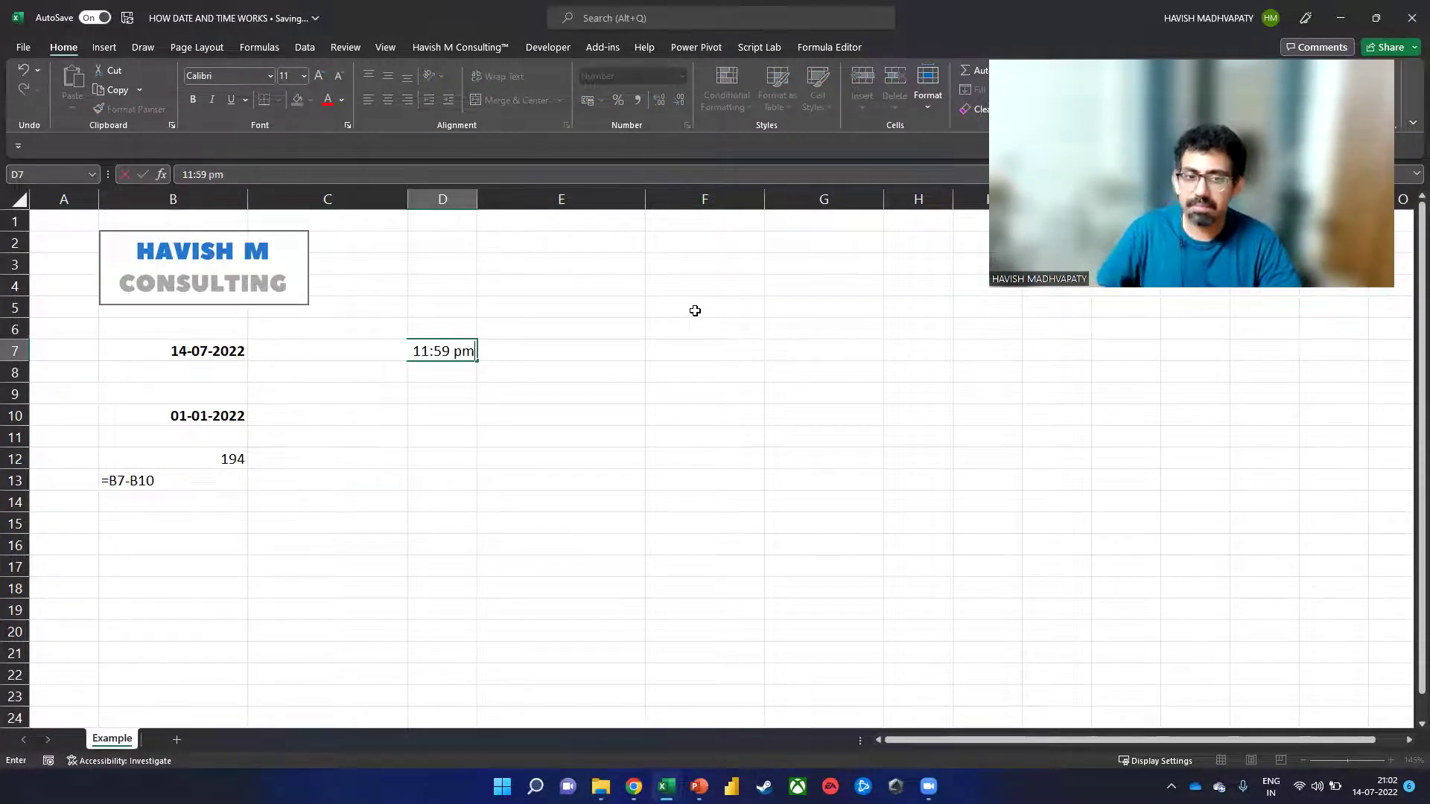
{"action": "key", "text": "Return"}
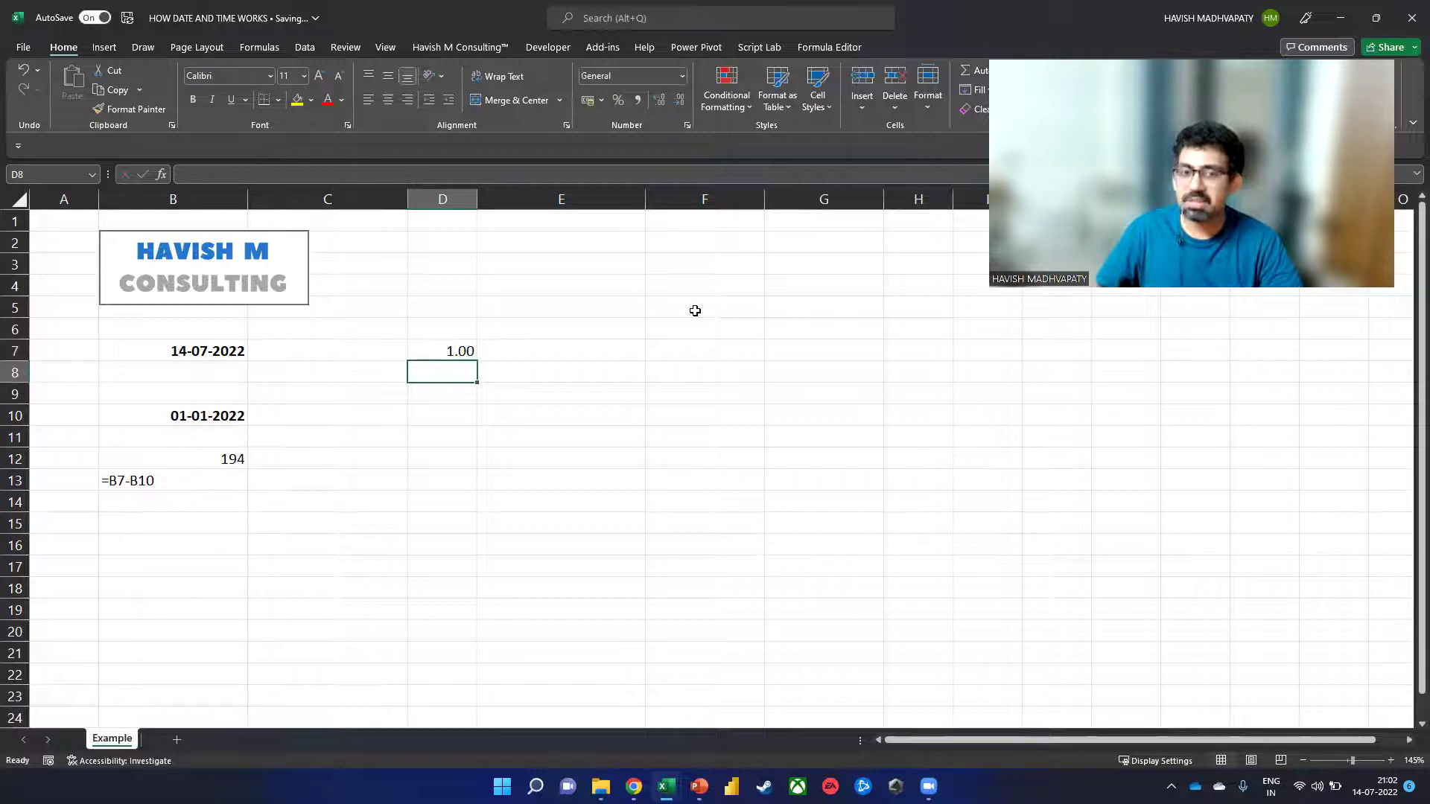
{"action": "key", "text": "Up"}
{"action": "key", "text": "Up"}
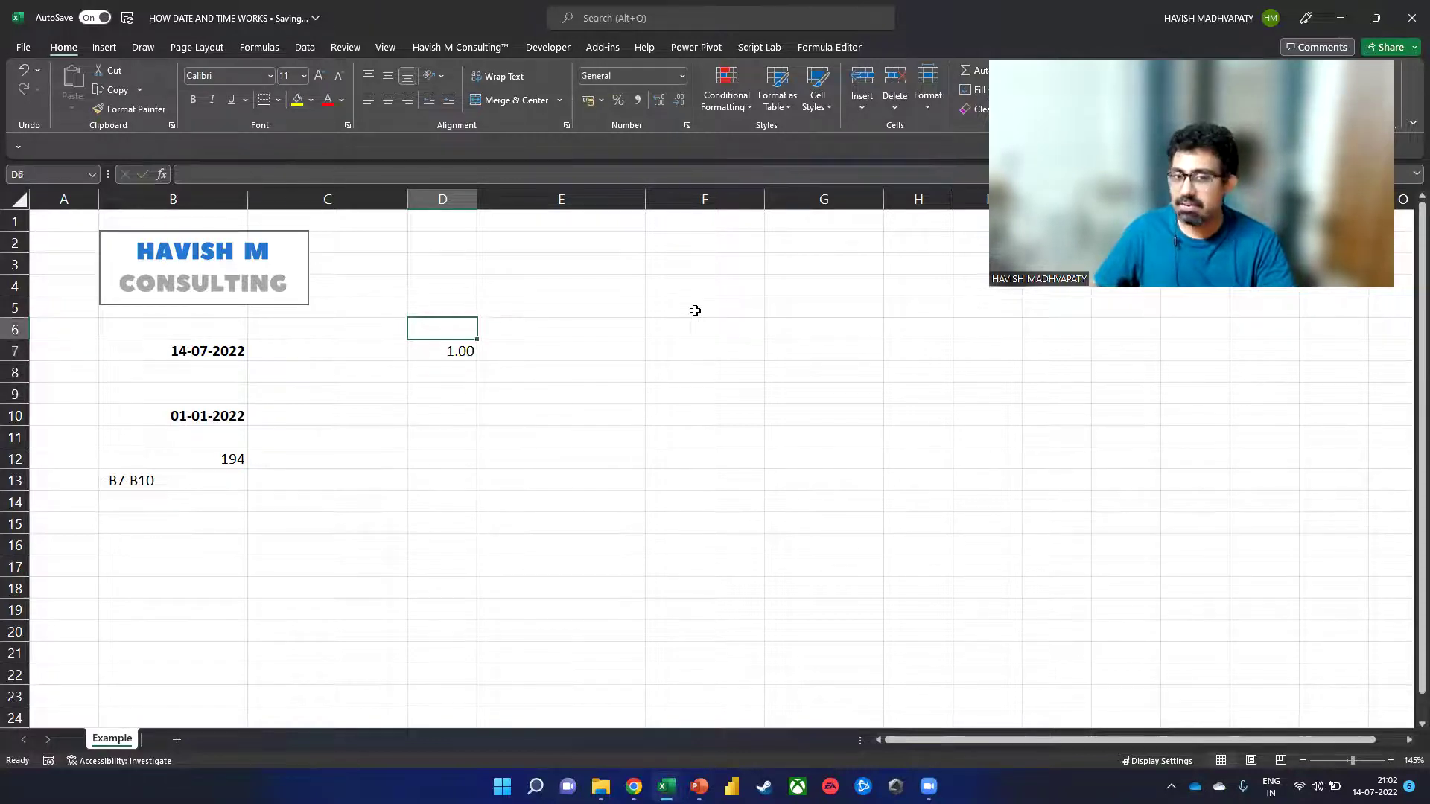
{"action": "key", "text": "Down"}
{"action": "key", "text": "F2"}
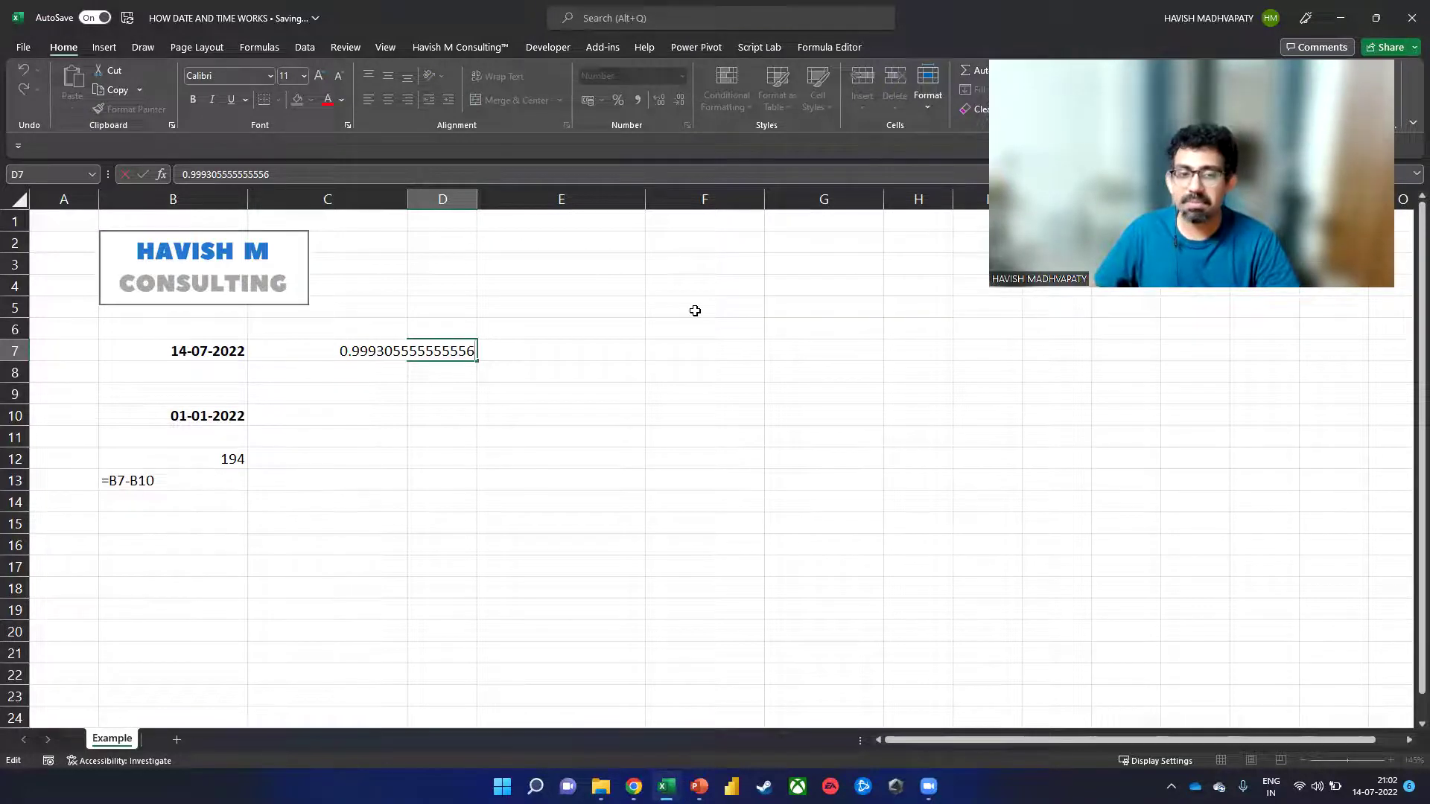
{"action": "key", "text": "Escape"}
- Re-enter 12 am in D7 and confirm it stores 0, shown as 0.00
{"action": "type", "text": "12 am"}
{"action": "key", "text": "Return"}
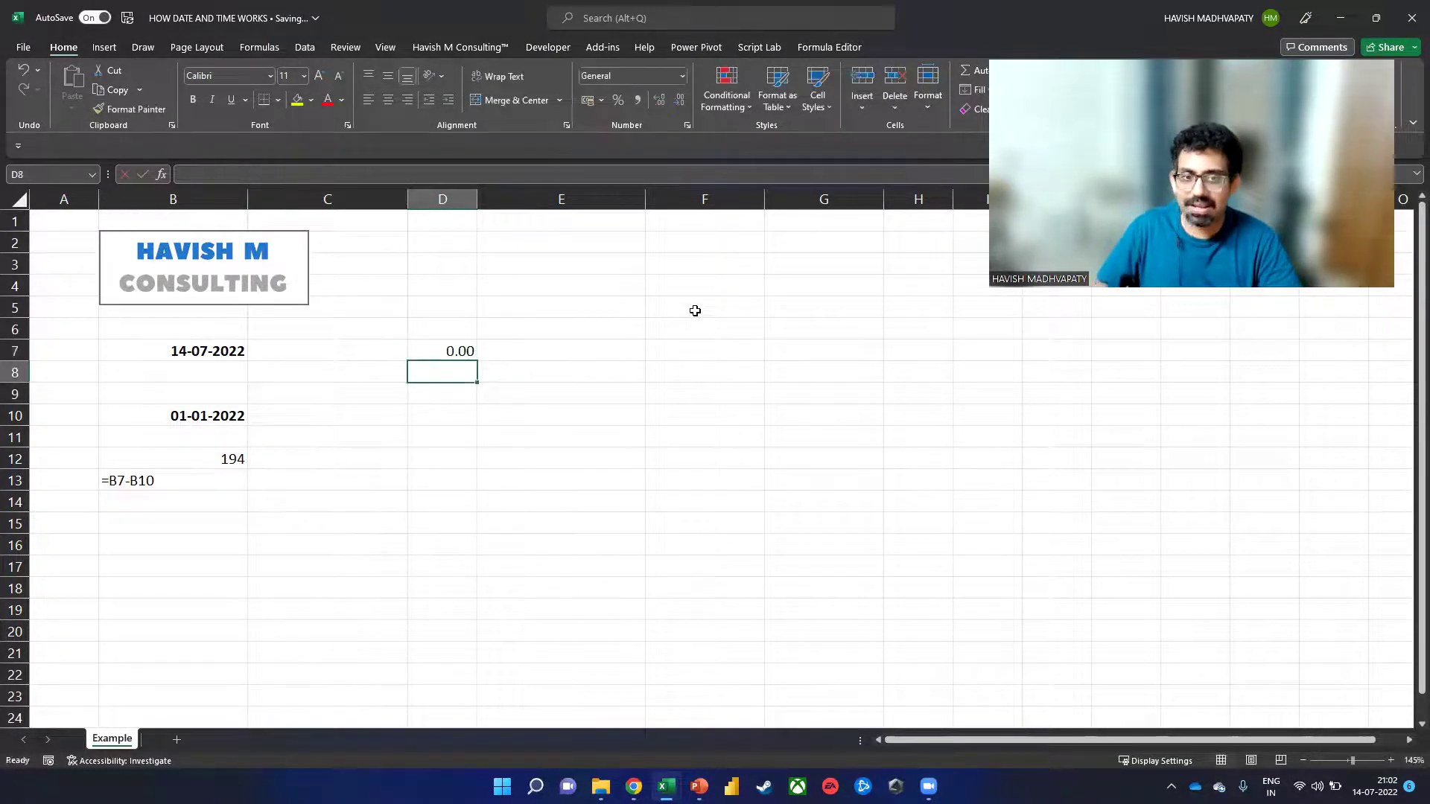
{"action": "key", "text": "Up"}
{"action": "key", "text": "F2"}
{"action": "key", "text": "Escape"}
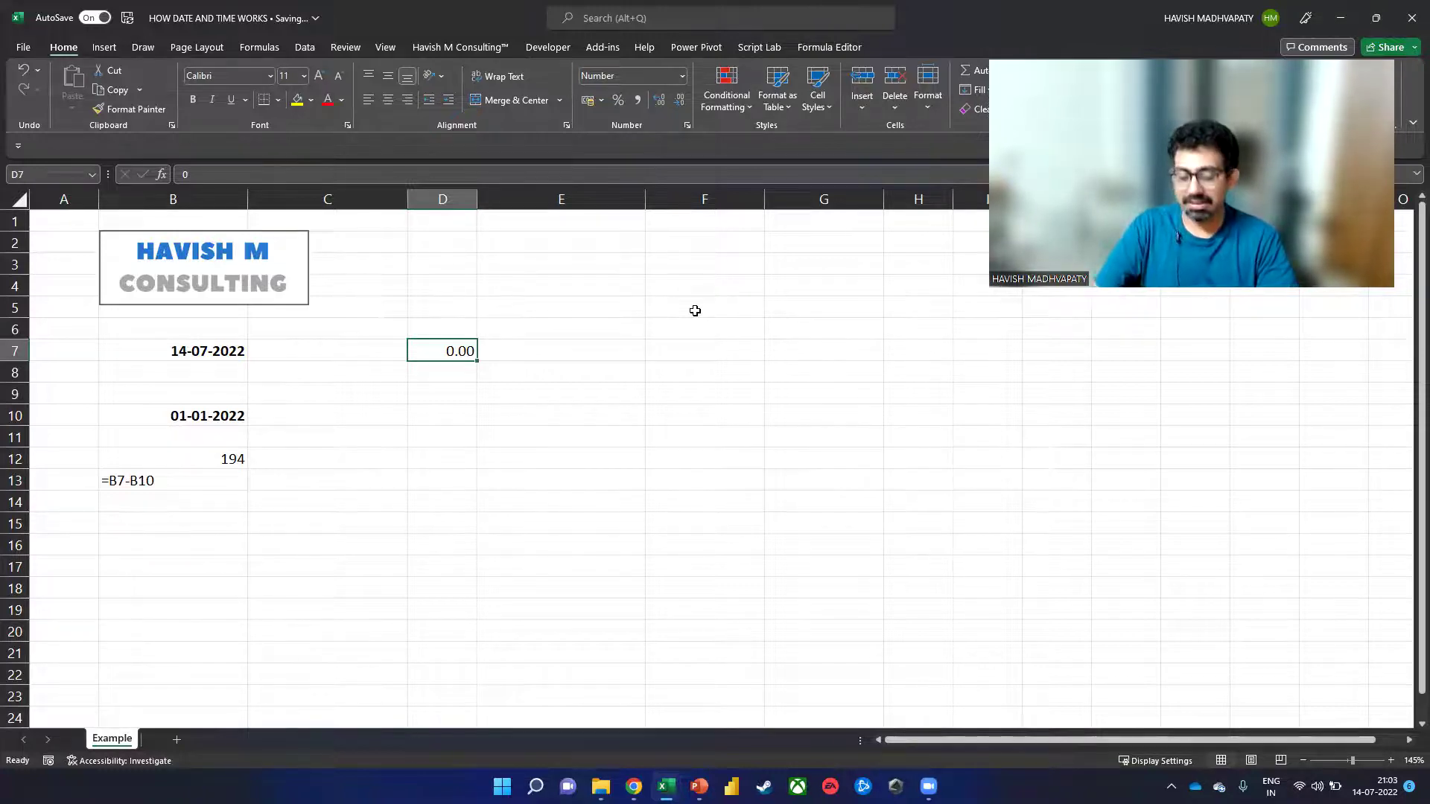
- Enter 12 pm in D7, which displays as 0.50
{"action": "type", "text": "12 pm"}
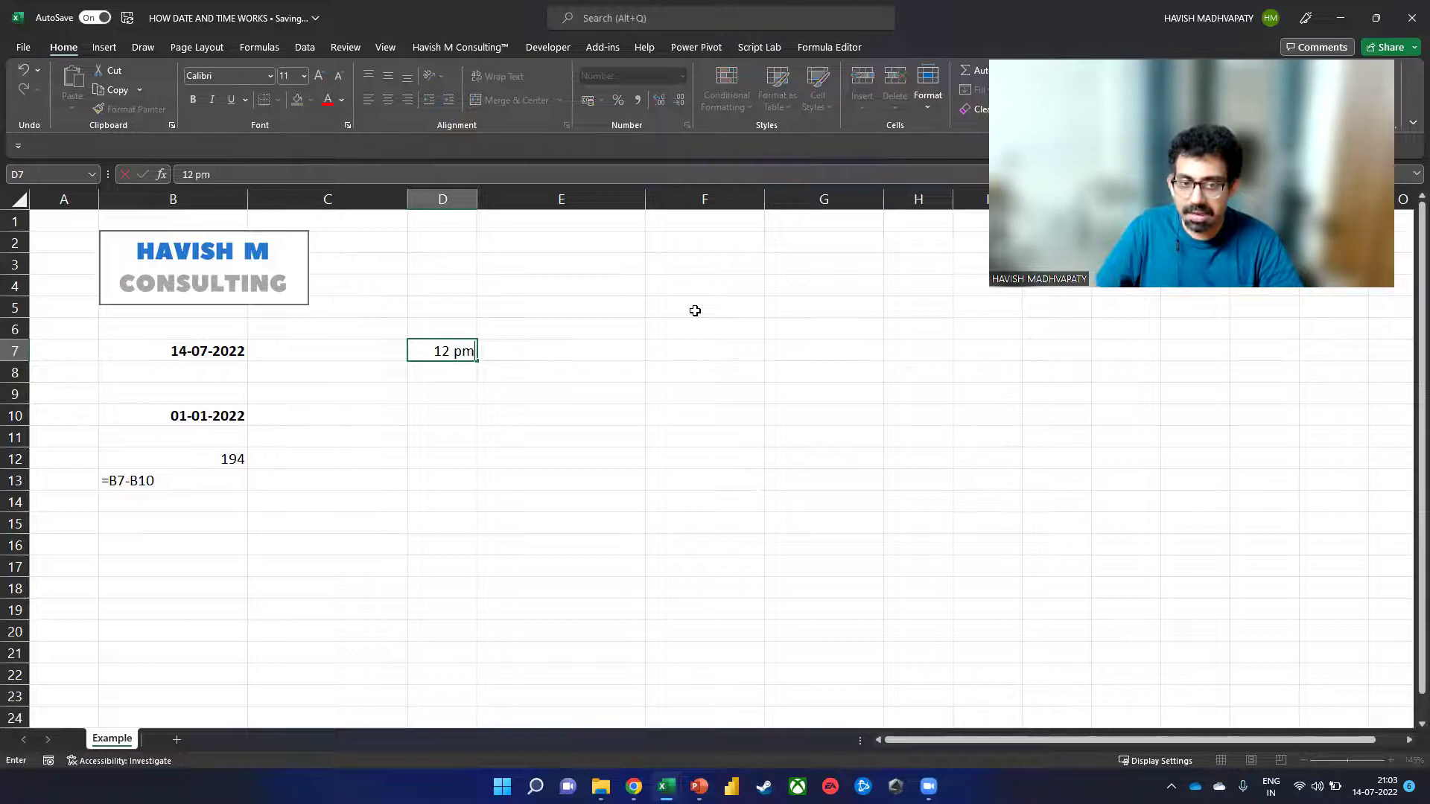
{"action": "key", "text": "Return"}
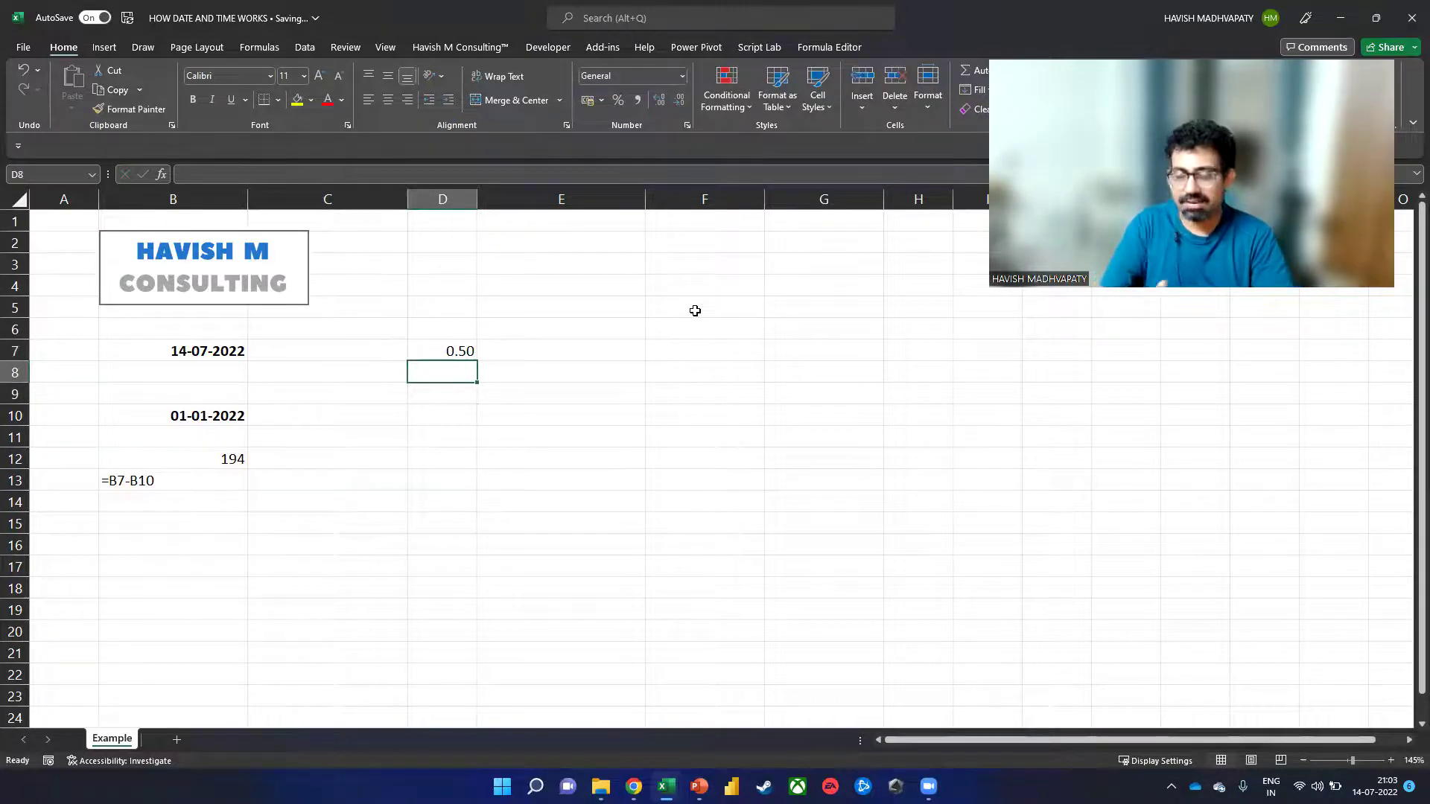
{"action": "key", "text": "Up"}
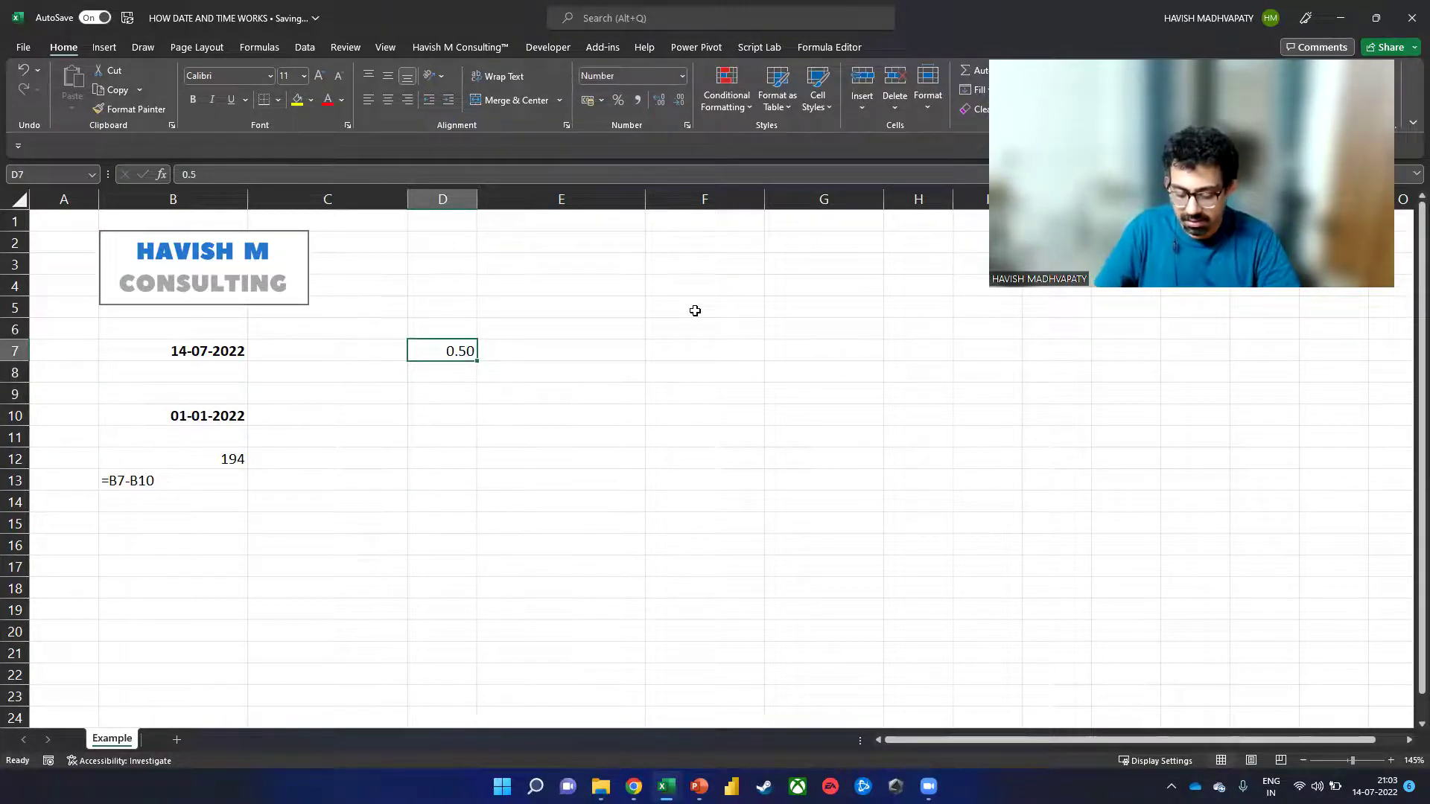
- Enter 9 pm in D7, correcting its spacing, and show it as 0.875 with three decimals
{"action": "type", "text": "9pm"}
{"action": "key", "text": "Return"}
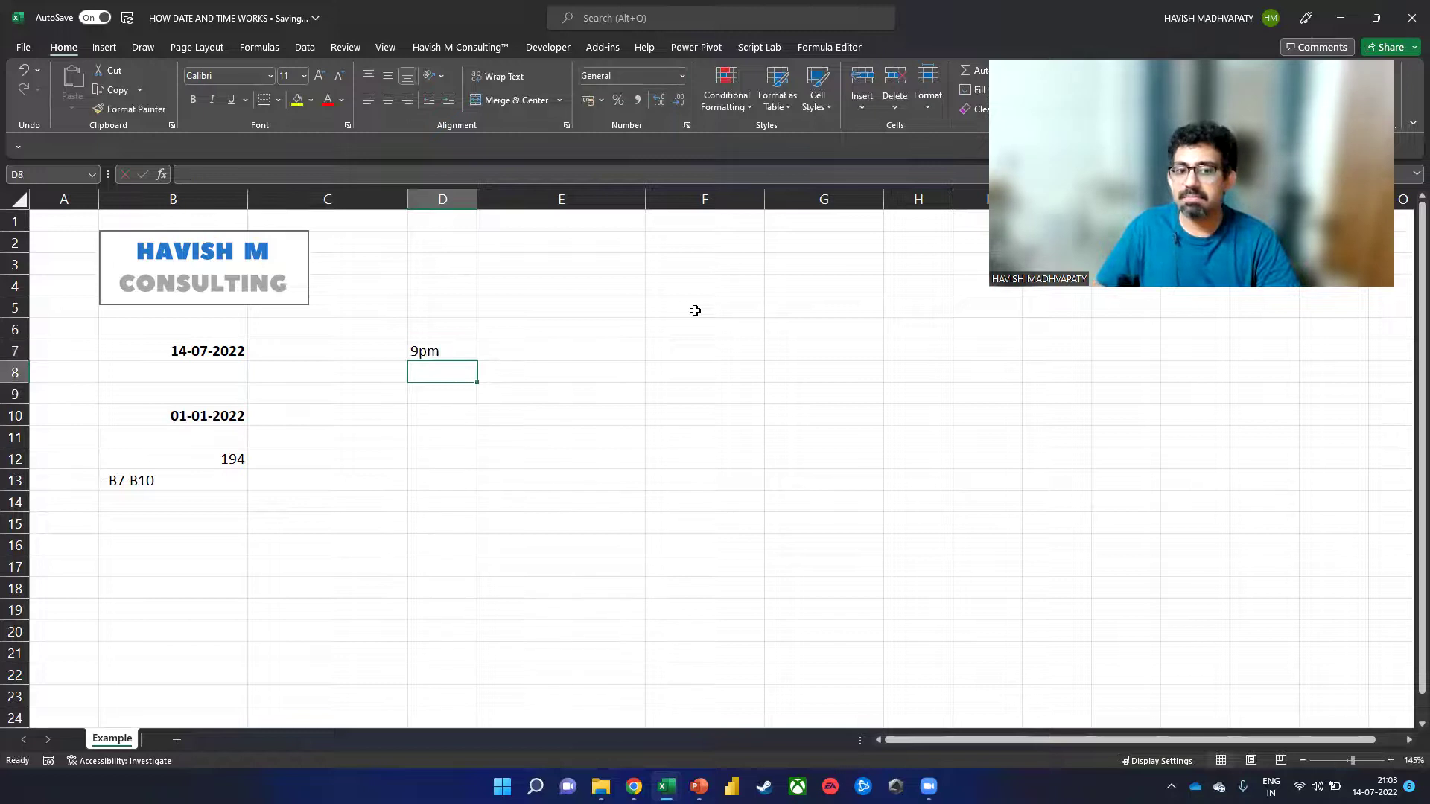
{"action": "key", "text": "Up"}
{"action": "key", "text": "F2"}
{"action": "key", "text": "Left"}
{"action": "key", "text": "Left"}
{"action": "key", "text": "Return"}
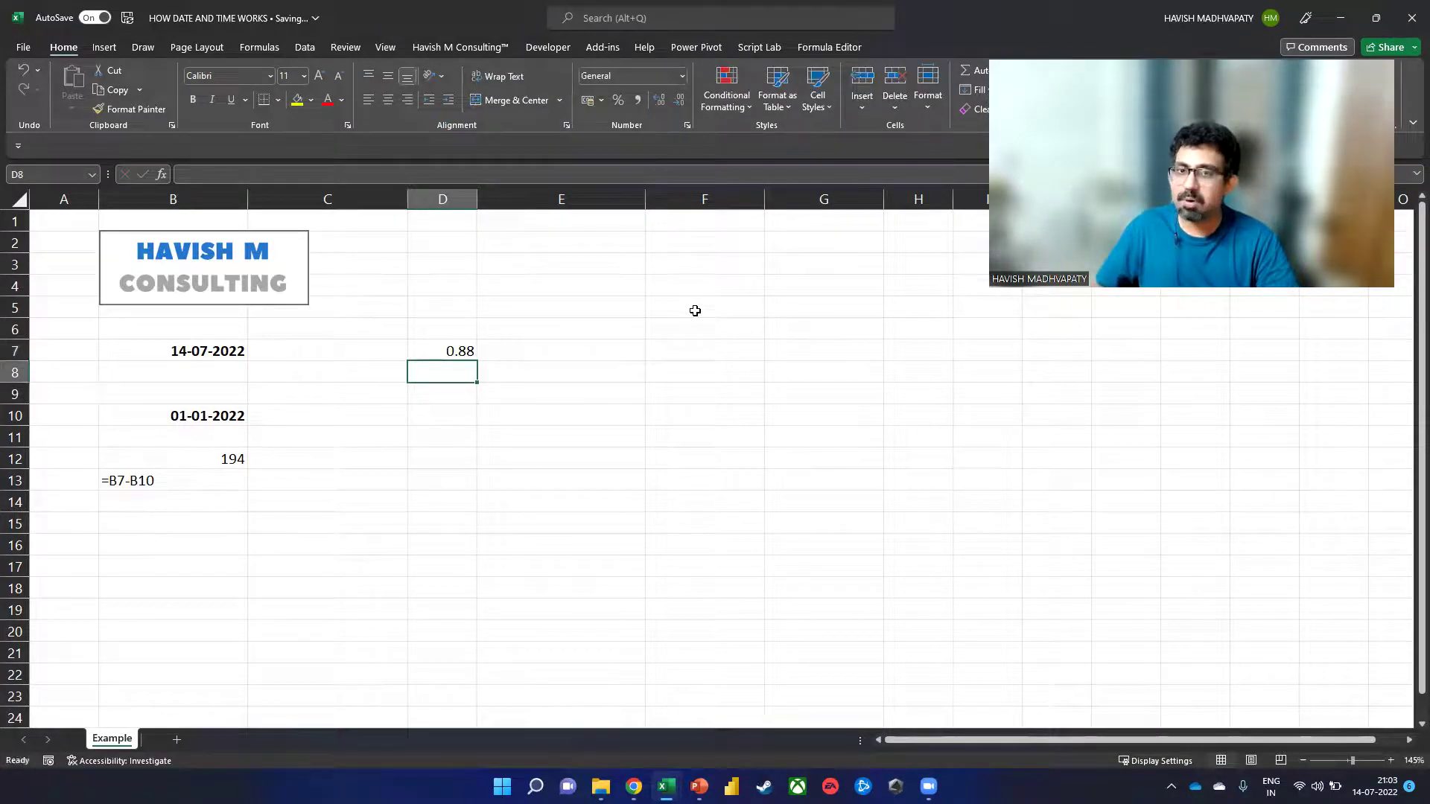
{"action": "key", "text": "Up"}
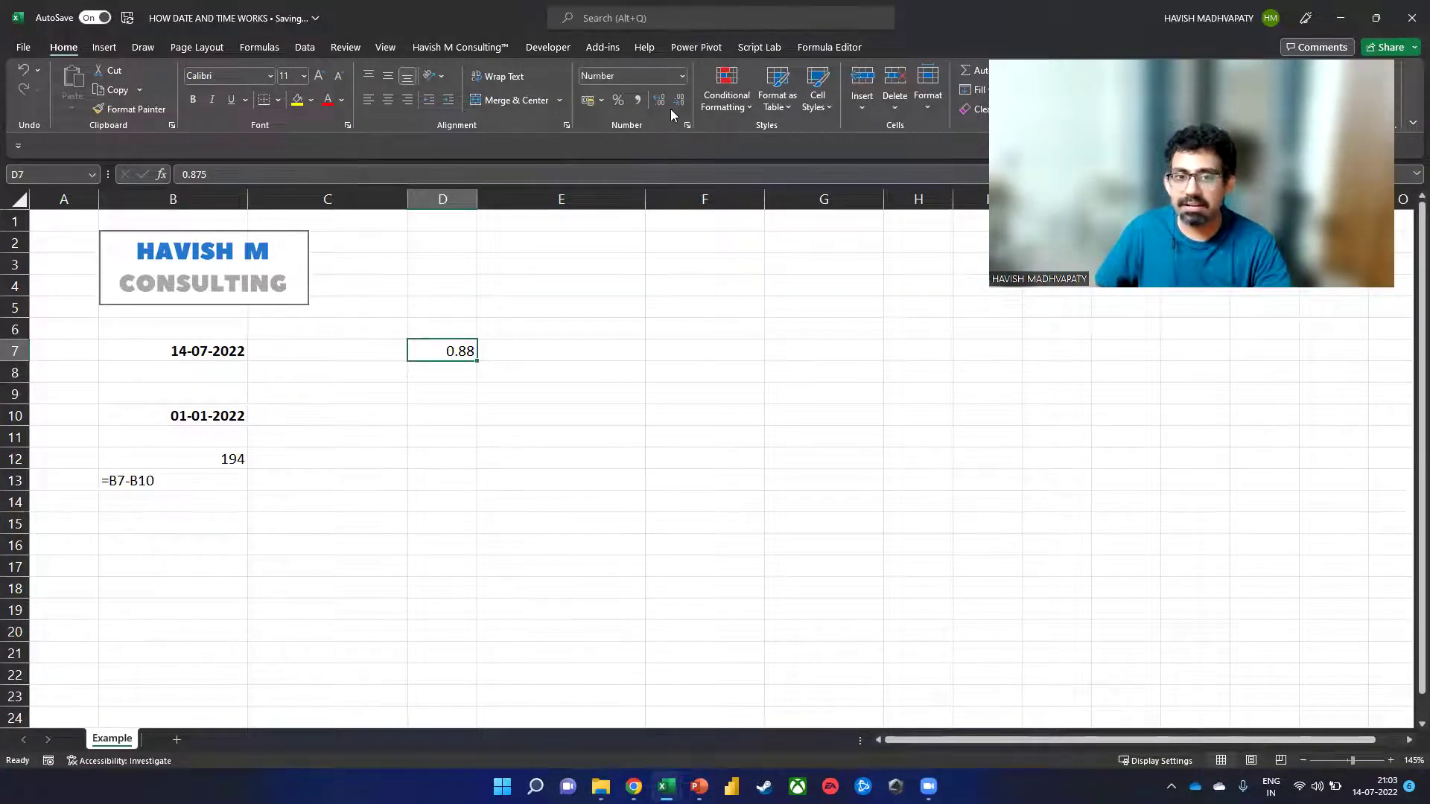
{"action": "left_click", "coordinate": [662, 107]}
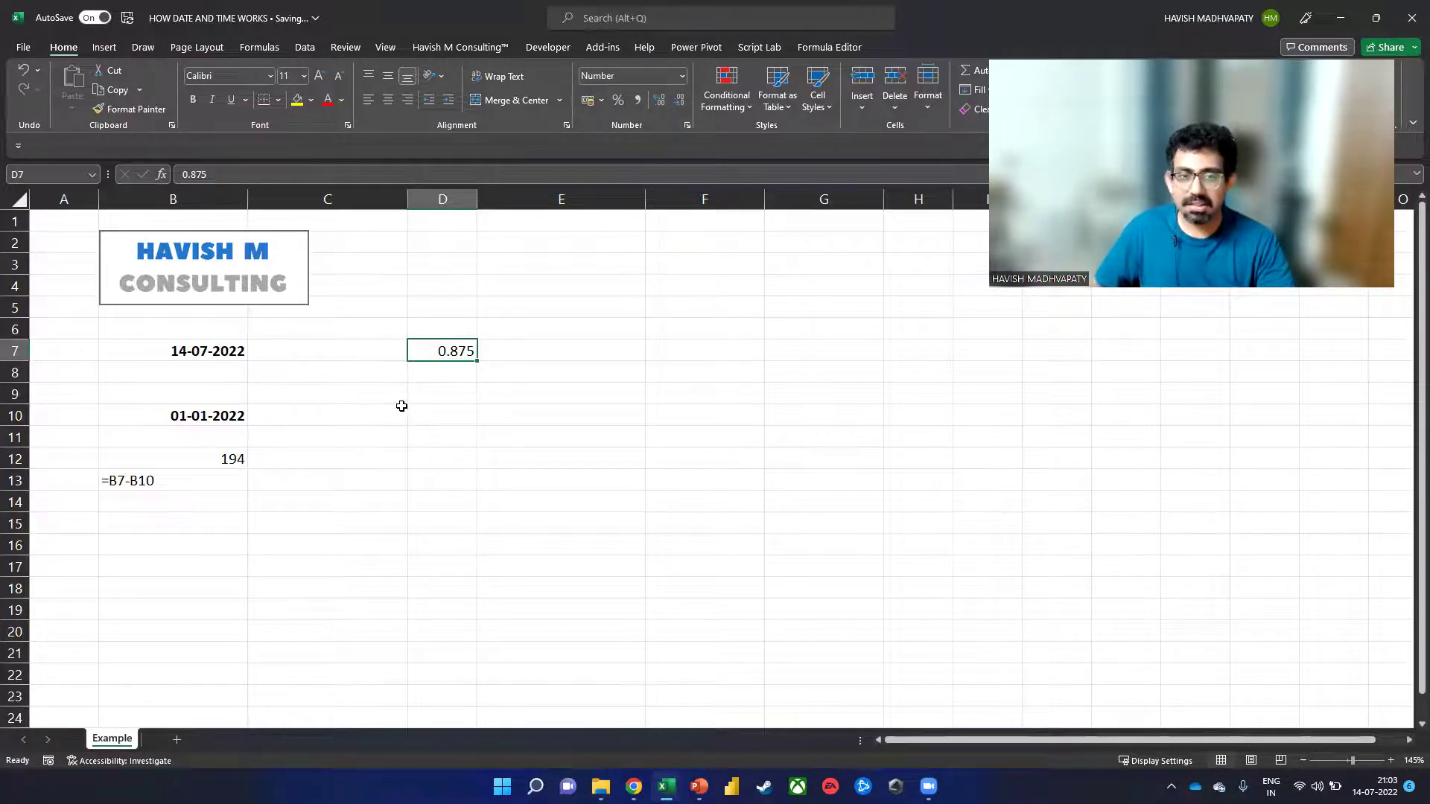
{"action": "key", "text": "Down"}
{"action": "key", "text": "Up"}
{"action": "key", "text": "Down"}
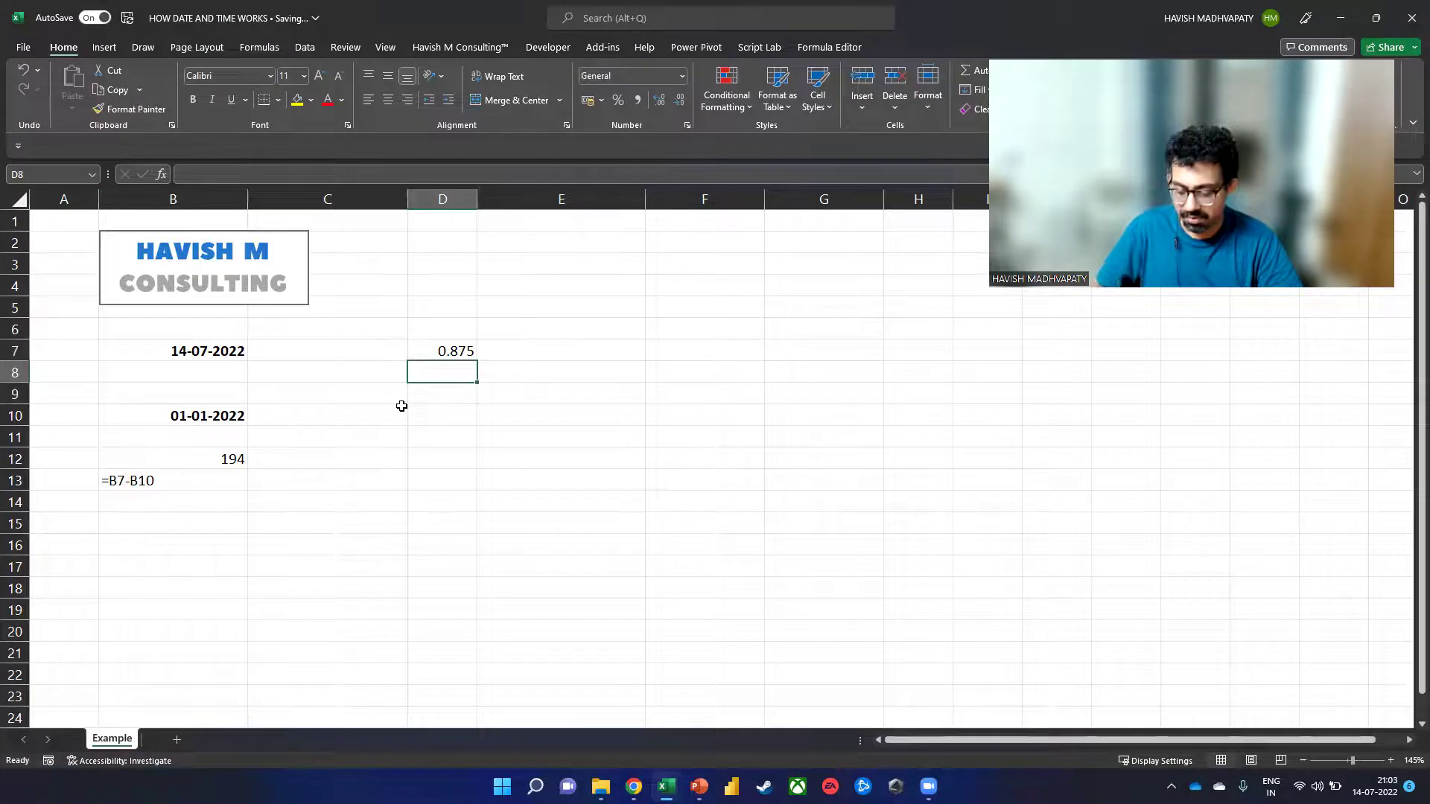
{"action": "key", "text": "Down"}
{"action": "type", "text": "=form"}
{"action": "key", "text": "Tab"}
{"action": "key", "text": "Up"}
{"action": "key", "text": "Up"}
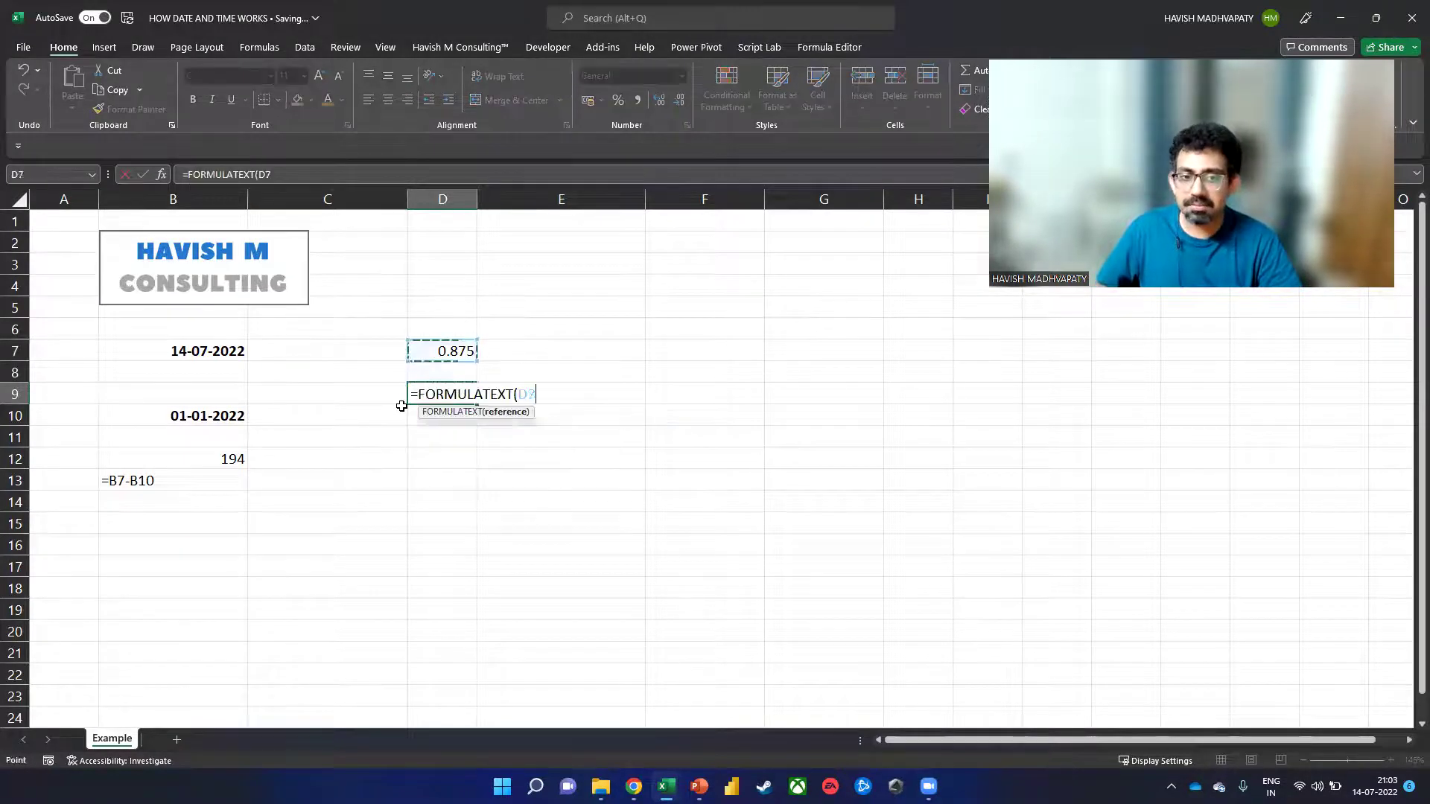
{"action": "key", "text": "Return"}
{"action": "key", "text": "Up"}
{"action": "key", "text": "Up"}
{"action": "key", "text": "Down"}
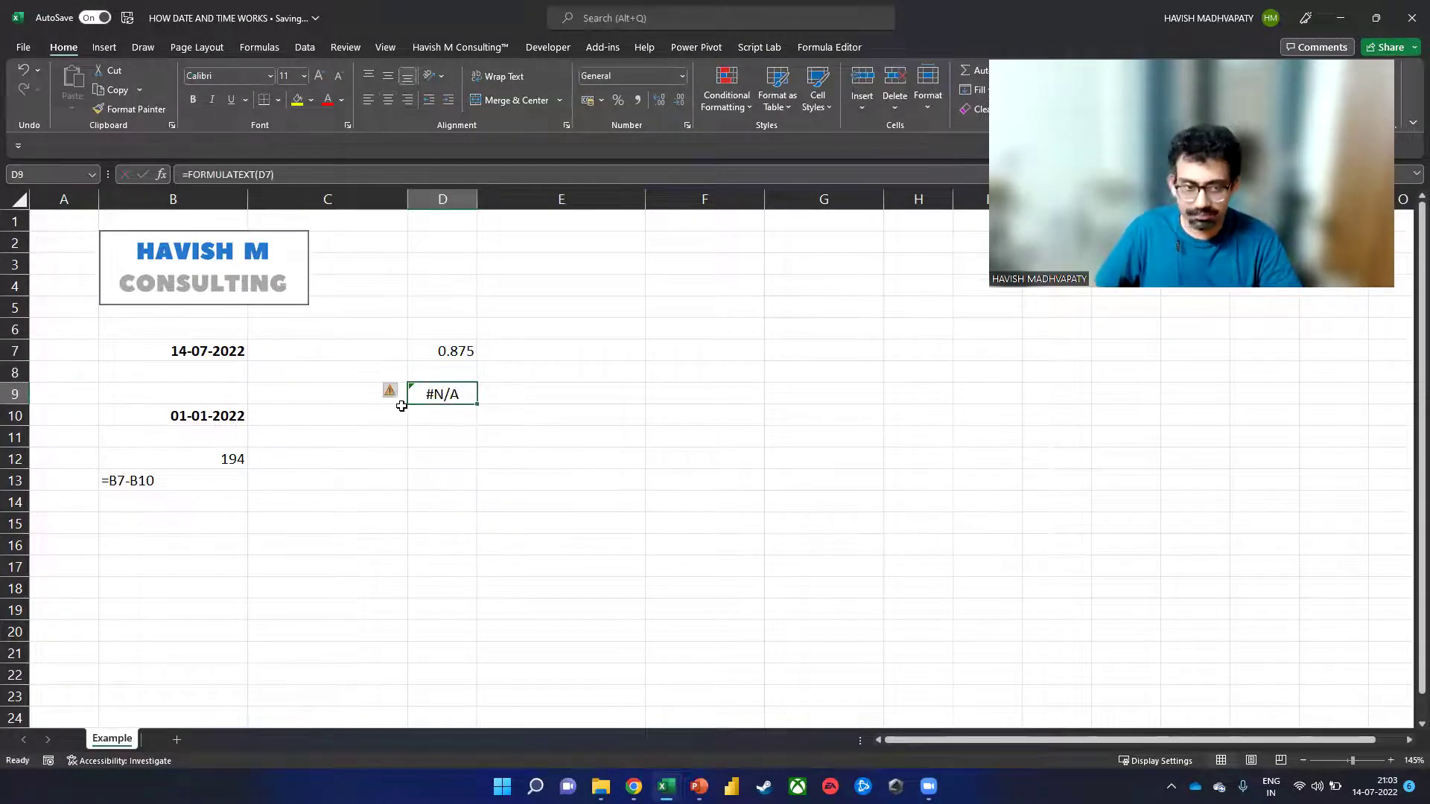
{"action": "key", "text": "Delete"}
{"action": "key", "text": "Up"}
{"action": "key", "text": "Up"}
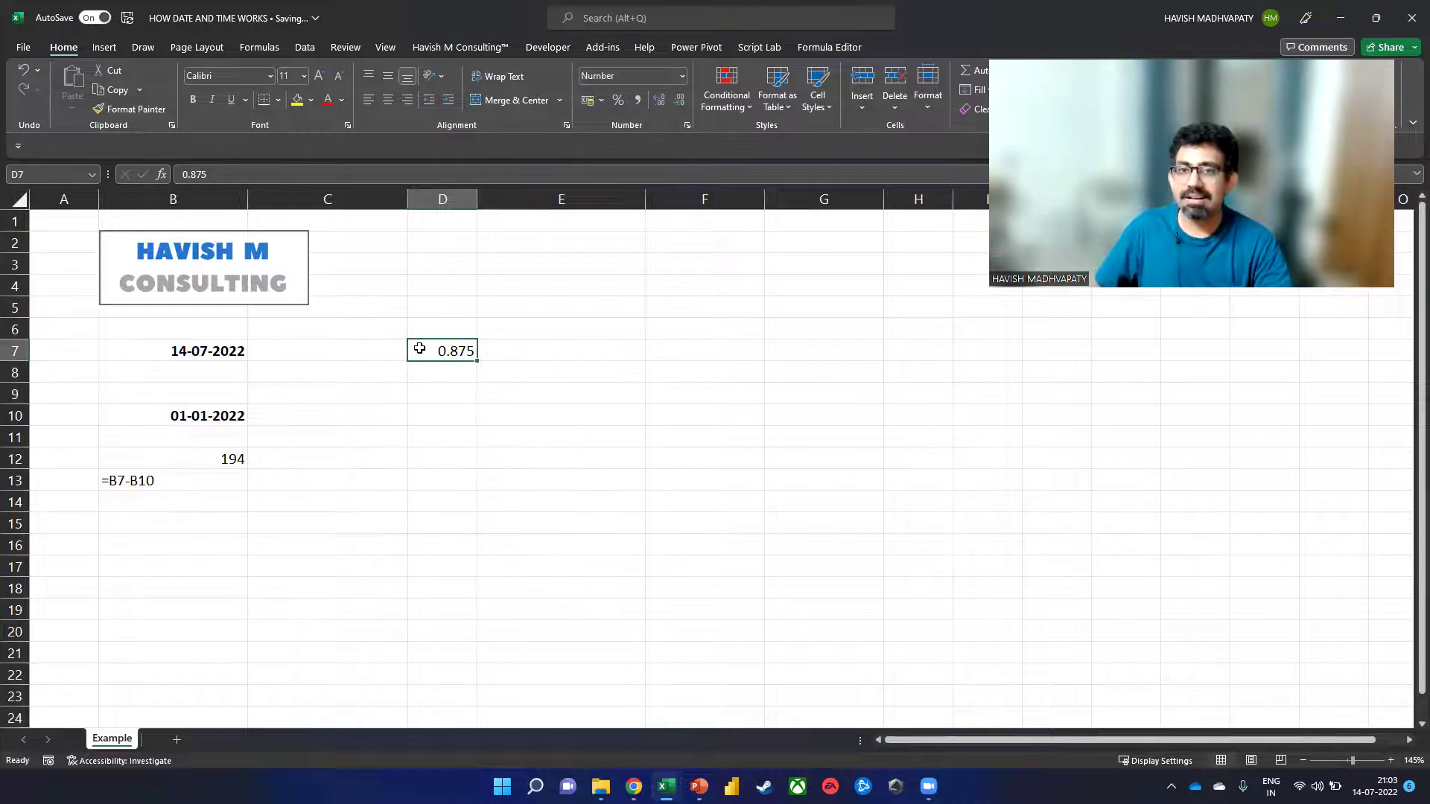
{"action": "left_click", "coordinate": [662, 354]}
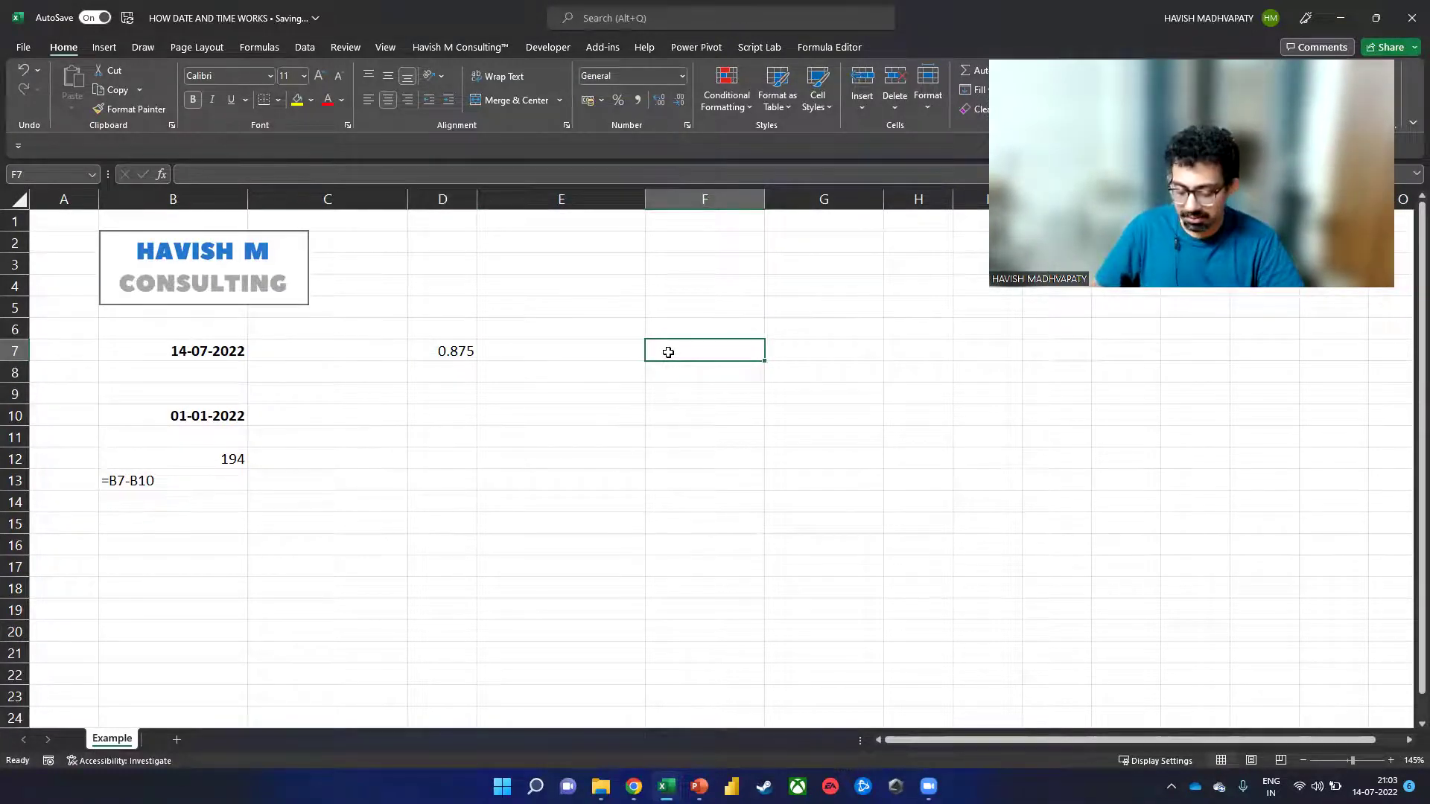
{"action": "key", "text": "ctrl+semicolon"}
{"action": "key", "text": "ctrl+shift+semicolon"}
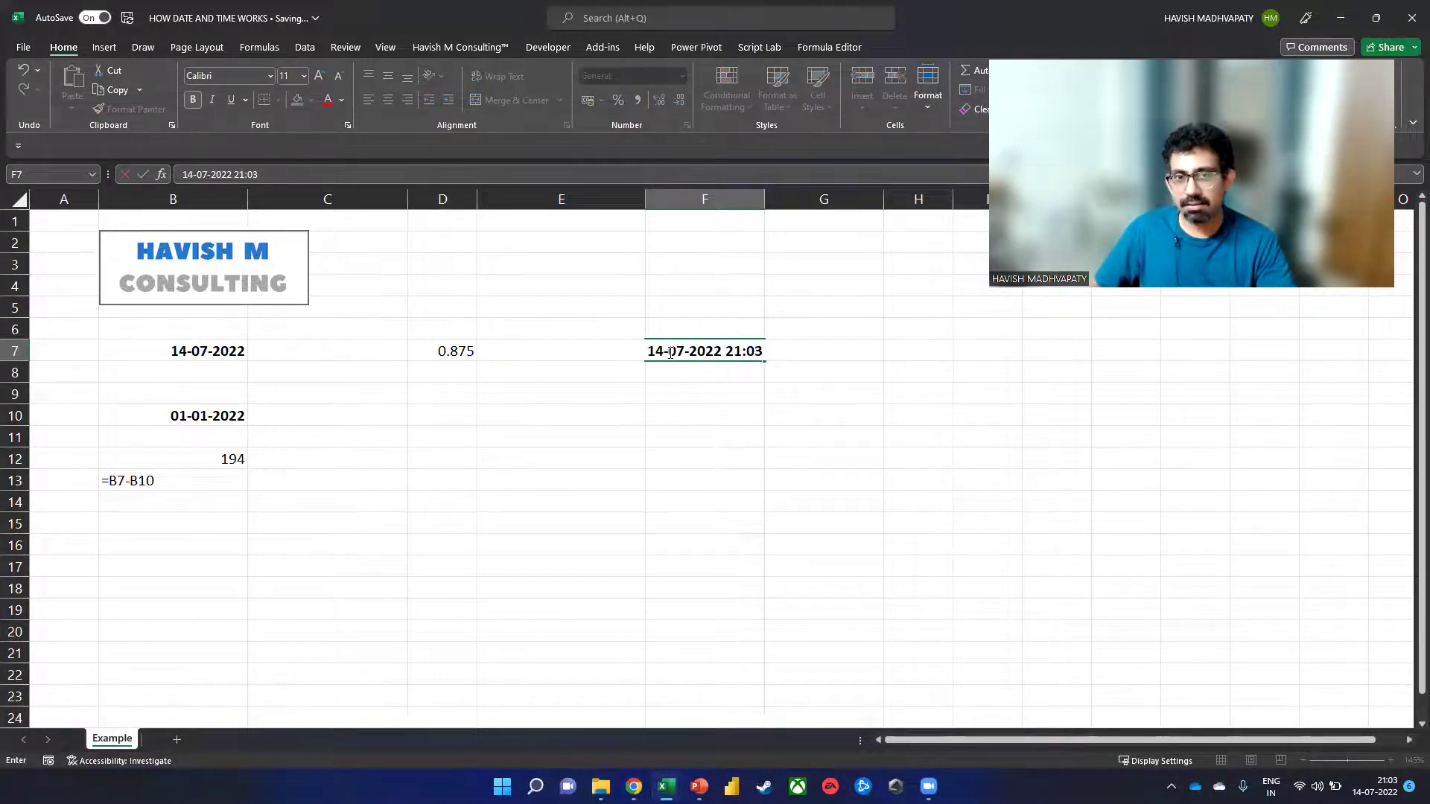
{"action": "key", "text": "Return"}
{"action": "key", "text": "Up"}
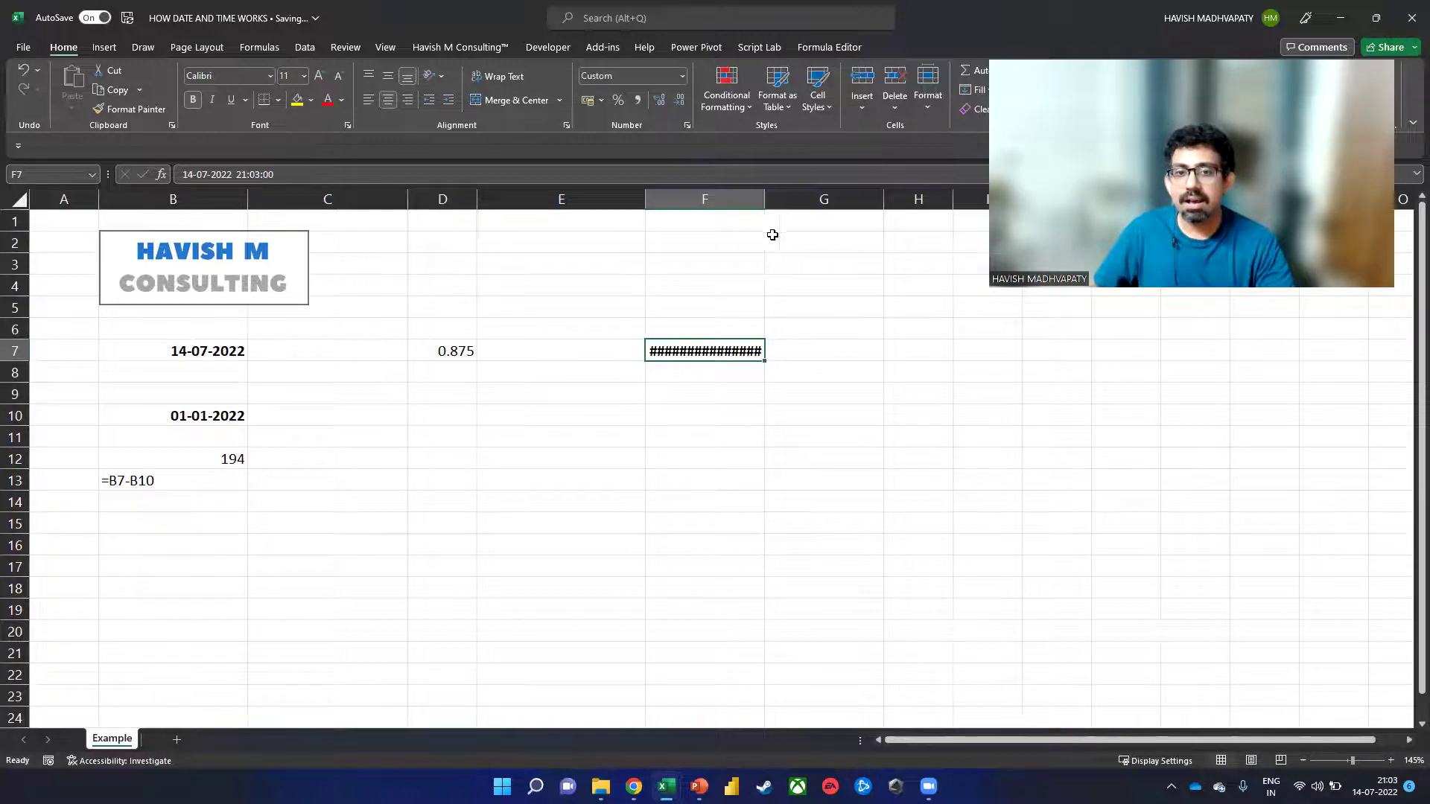
- Autofit column F and display F7 in Number format as 44756.88
{"action": "double_click", "coordinate": [764, 198]}
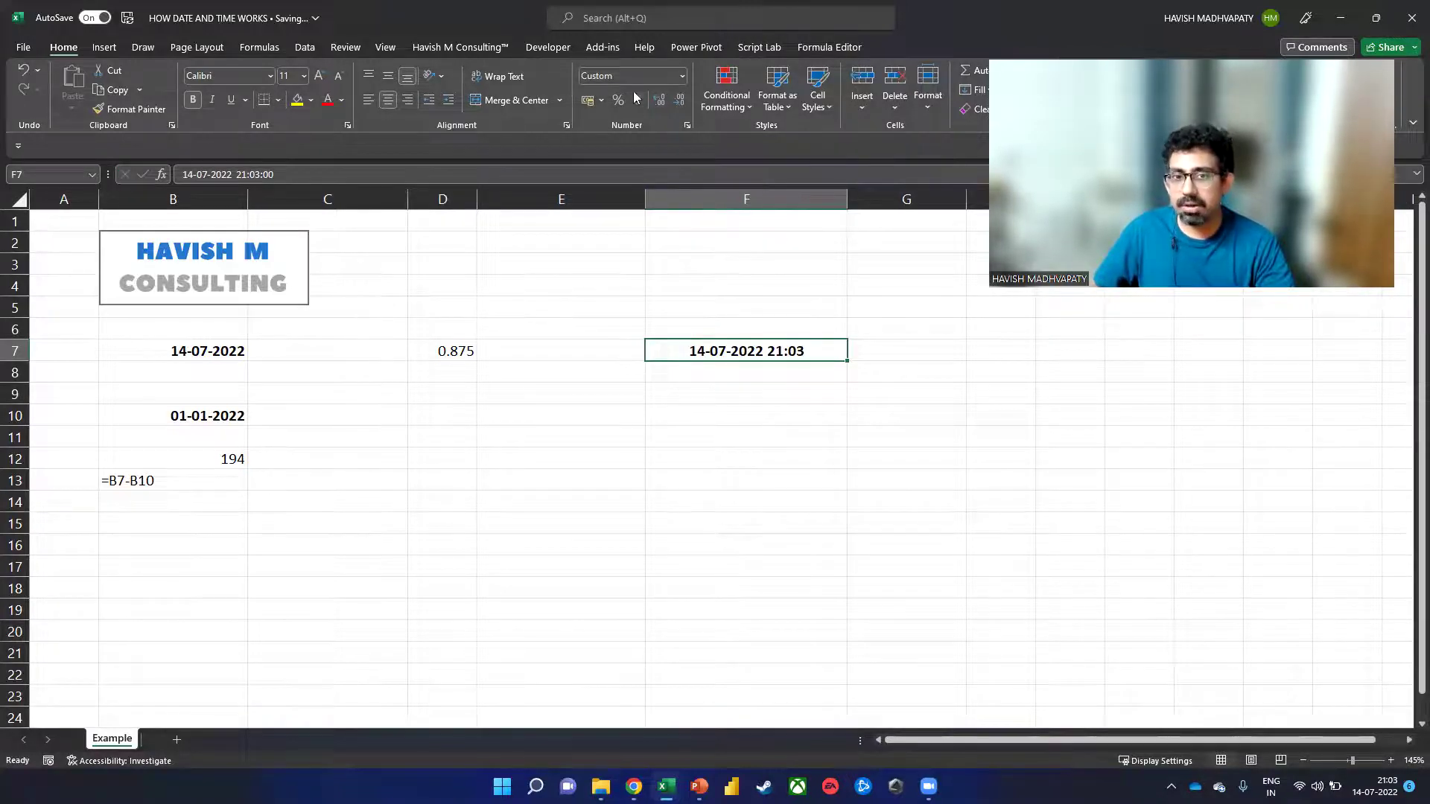
{"action": "left_click", "coordinate": [682, 75]}
{"action": "left_click", "coordinate": [625, 138]}
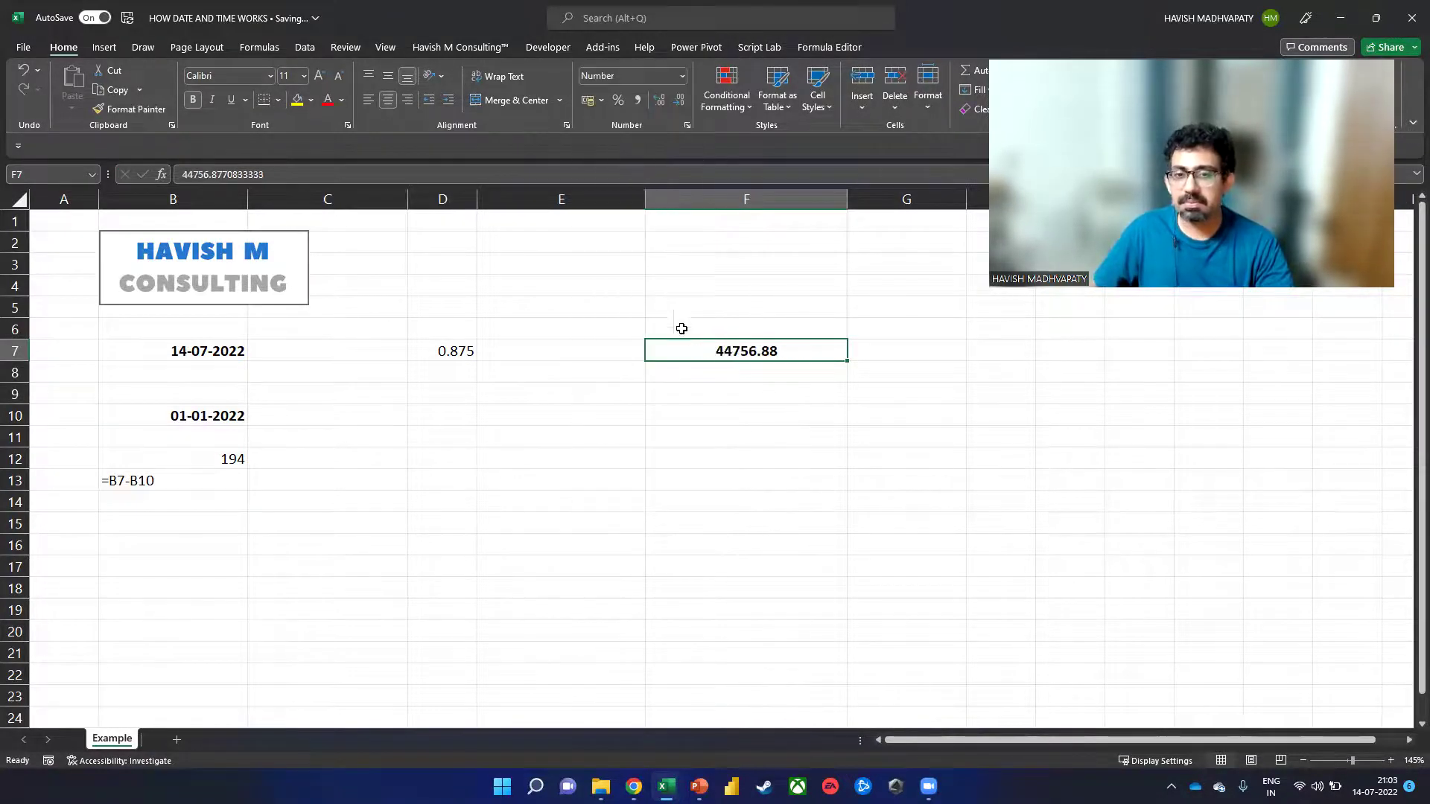